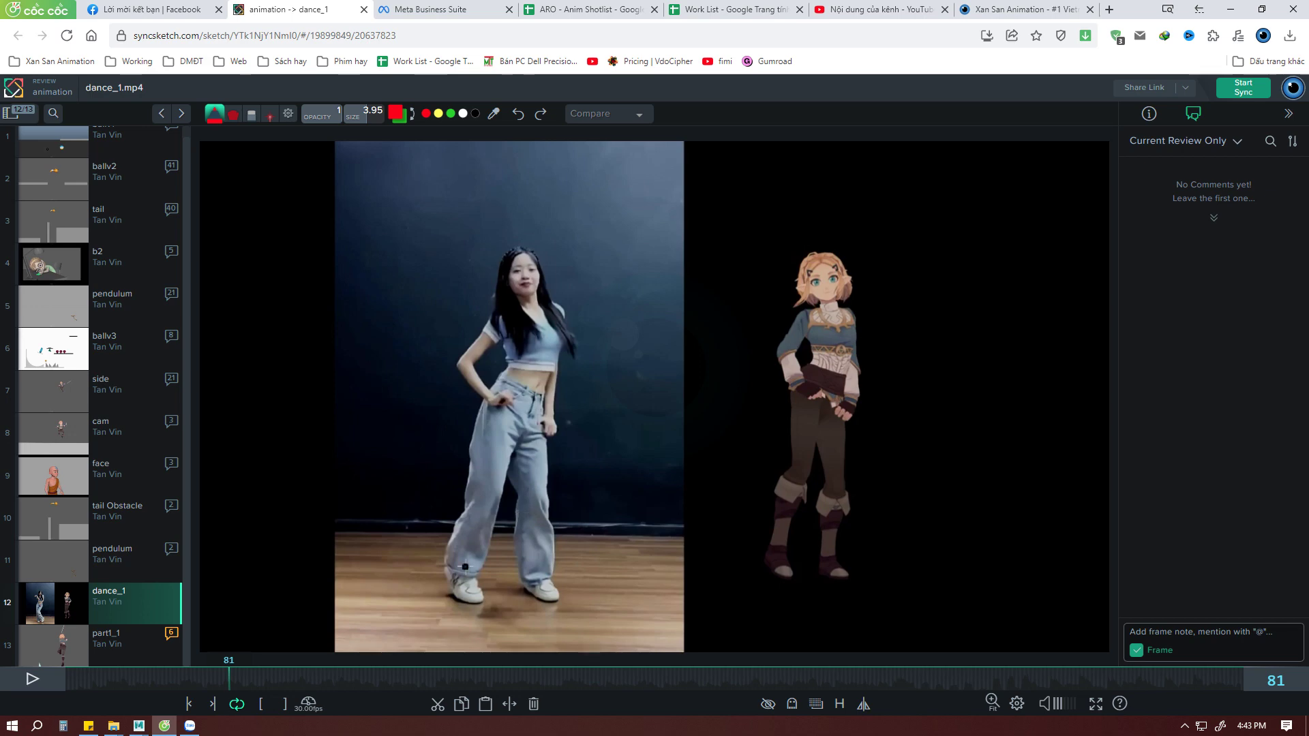
Rewind to frame 1, play the dance comparison, and stop at frame 17.
drag(113, 692, 67, 694)
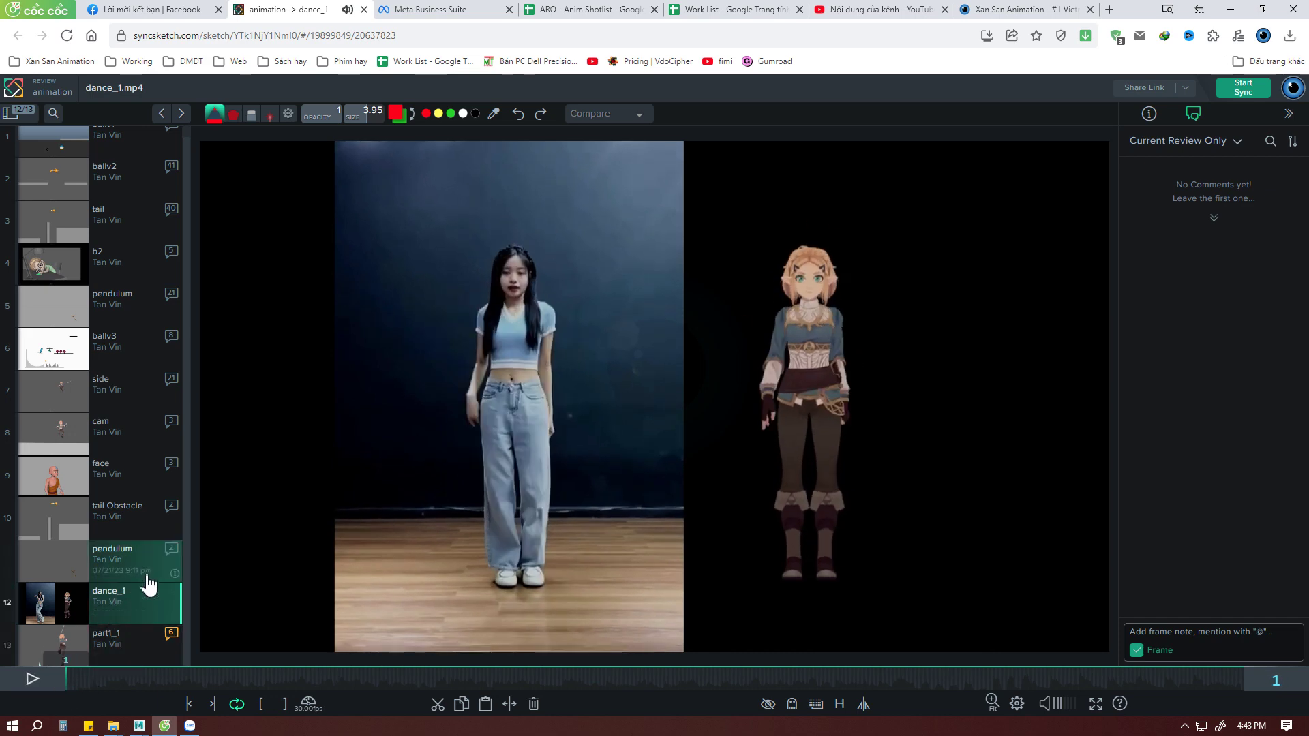
drag(75, 686, 58, 695)
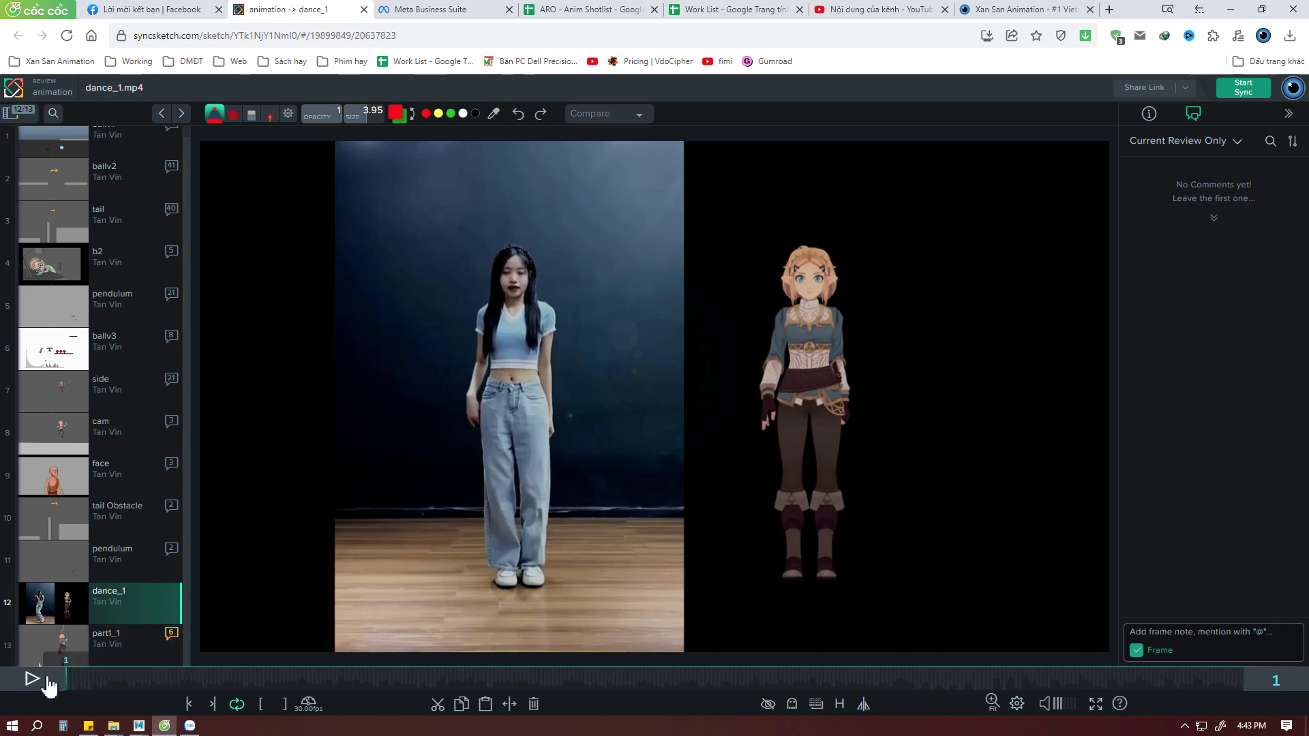
click(48, 682)
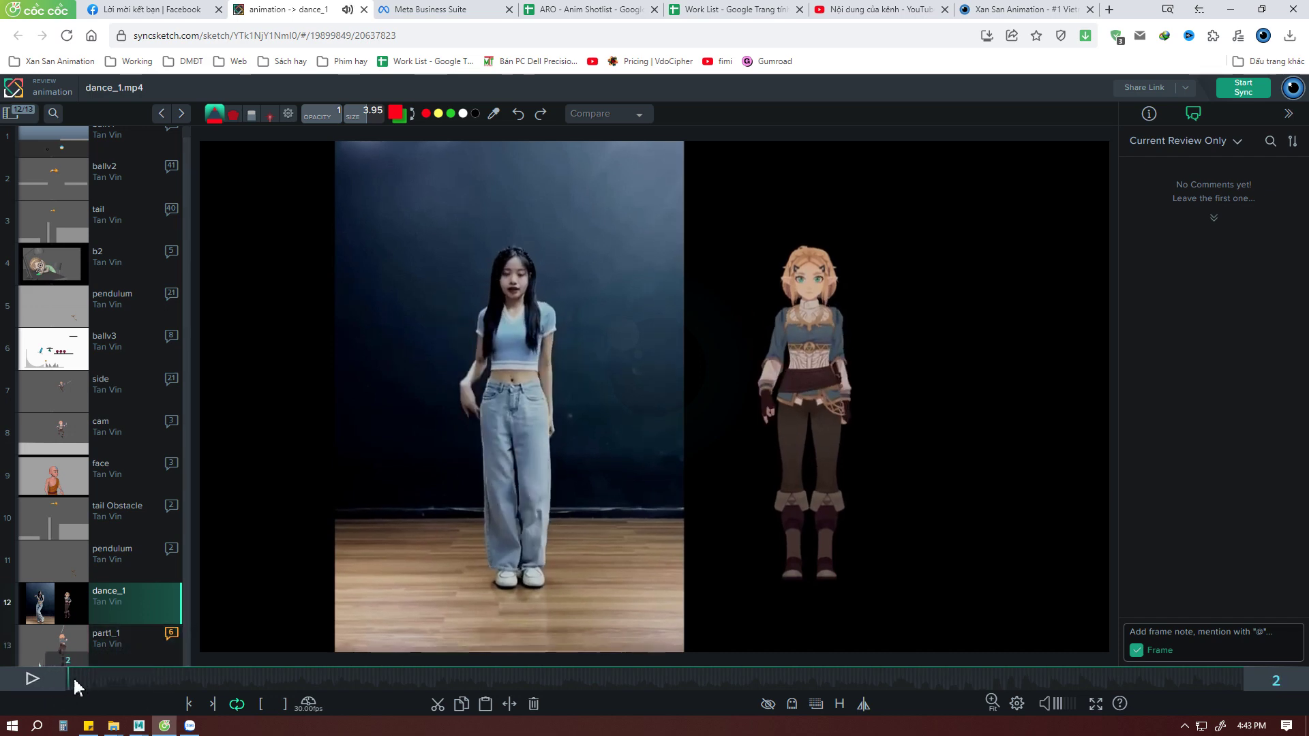
drag(98, 673, 100, 679)
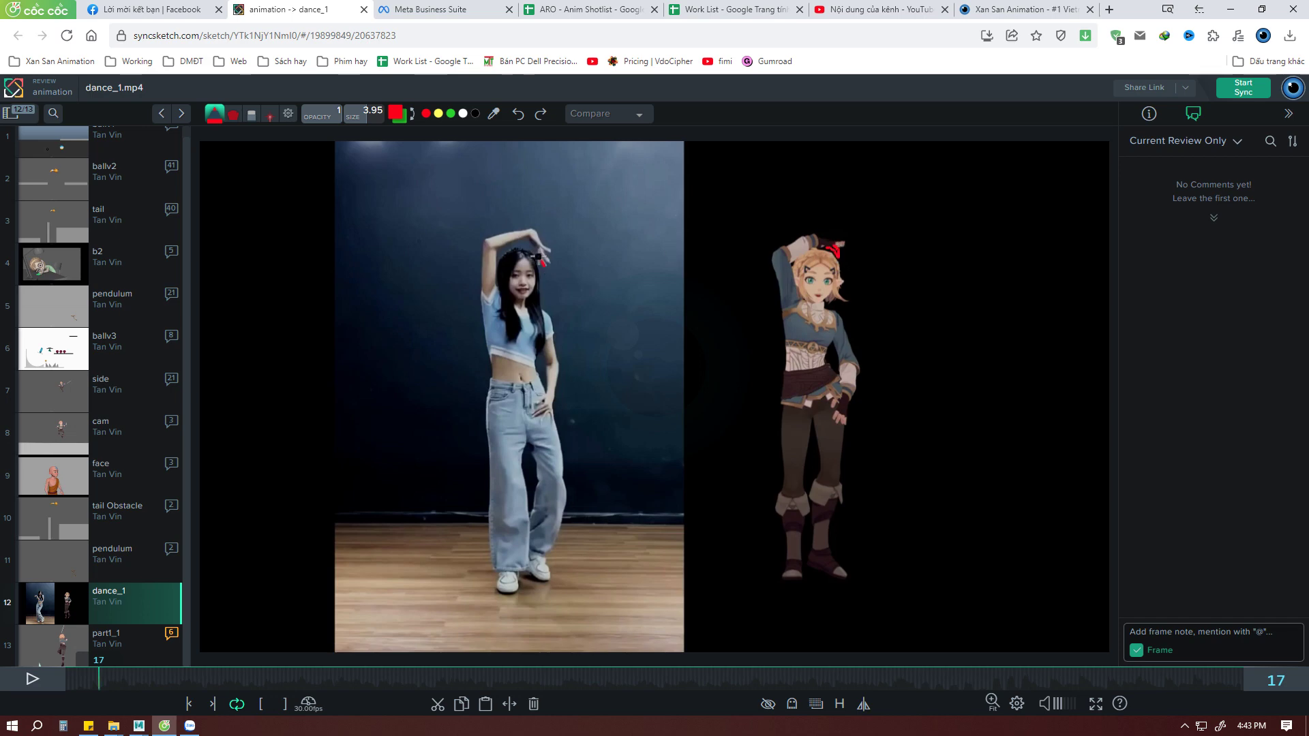
Draw red strokes on frame 17 over the girl's raised arm and hand and the character's overhead arm arc.
mouse_move(544, 266)
mouse_down()
mouse_move(518, 237)
mouse_move(492, 258)
mouse_move(495, 287)
mouse_up()
mouse_move(849, 257)
mouse_down()
mouse_move(821, 236)
mouse_move(779, 245)
mouse_up()
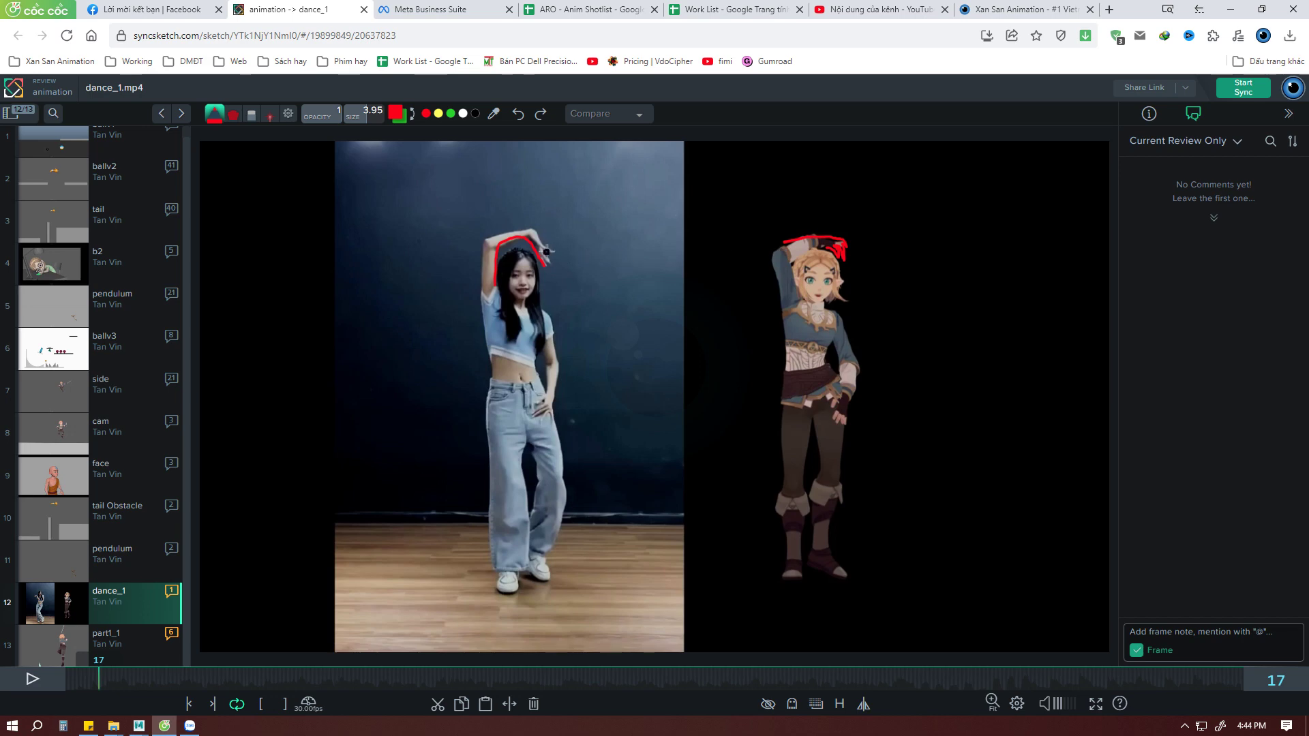
mouse_move(537, 239)
mouse_down()
mouse_move(556, 253)
mouse_move(544, 255)
mouse_up()
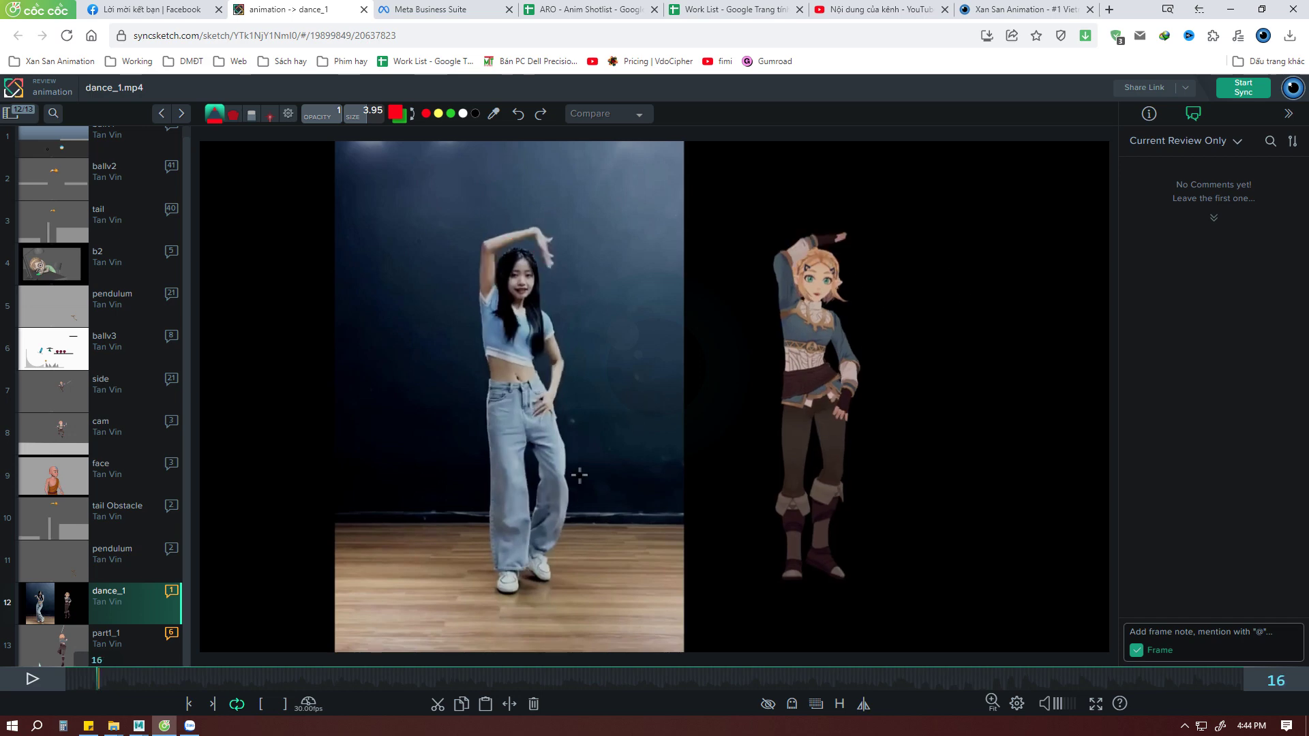
Scrub and step frame by frame around the marked pose to review the motion.
drag(94, 688, 98, 685)
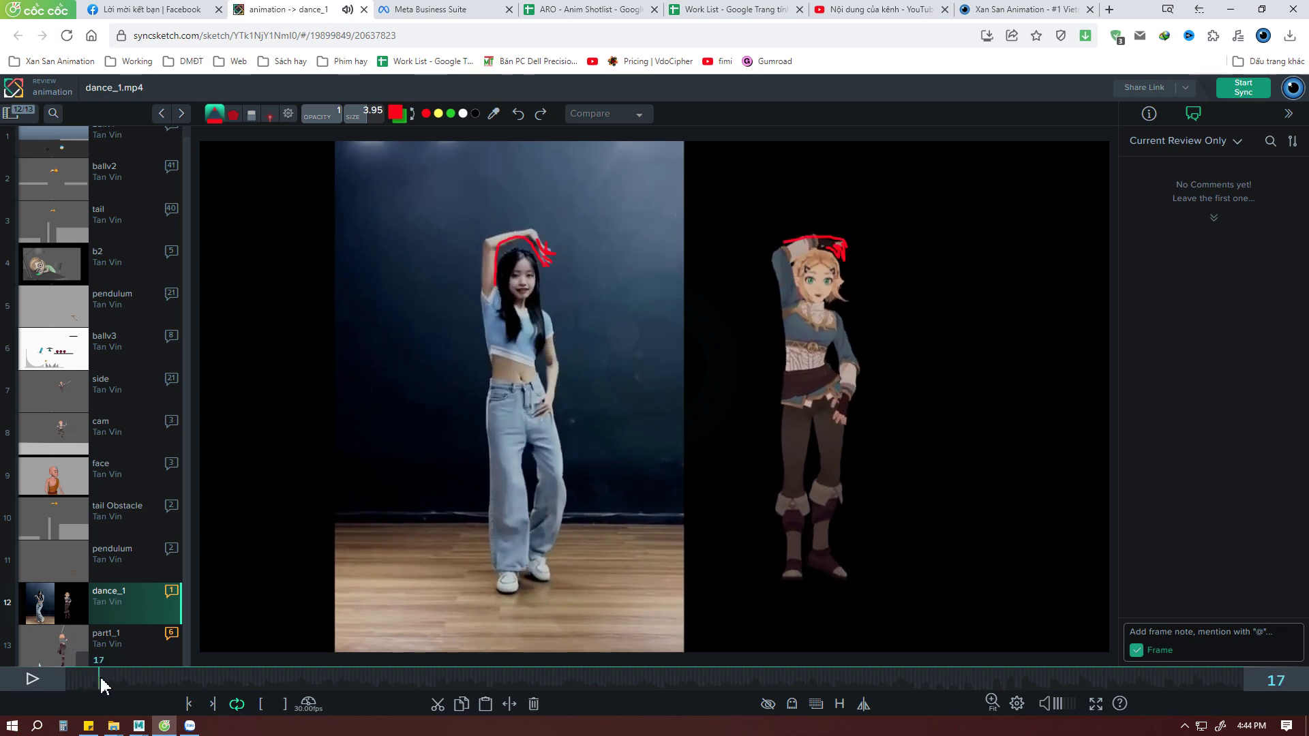
drag(97, 685, 102, 682)
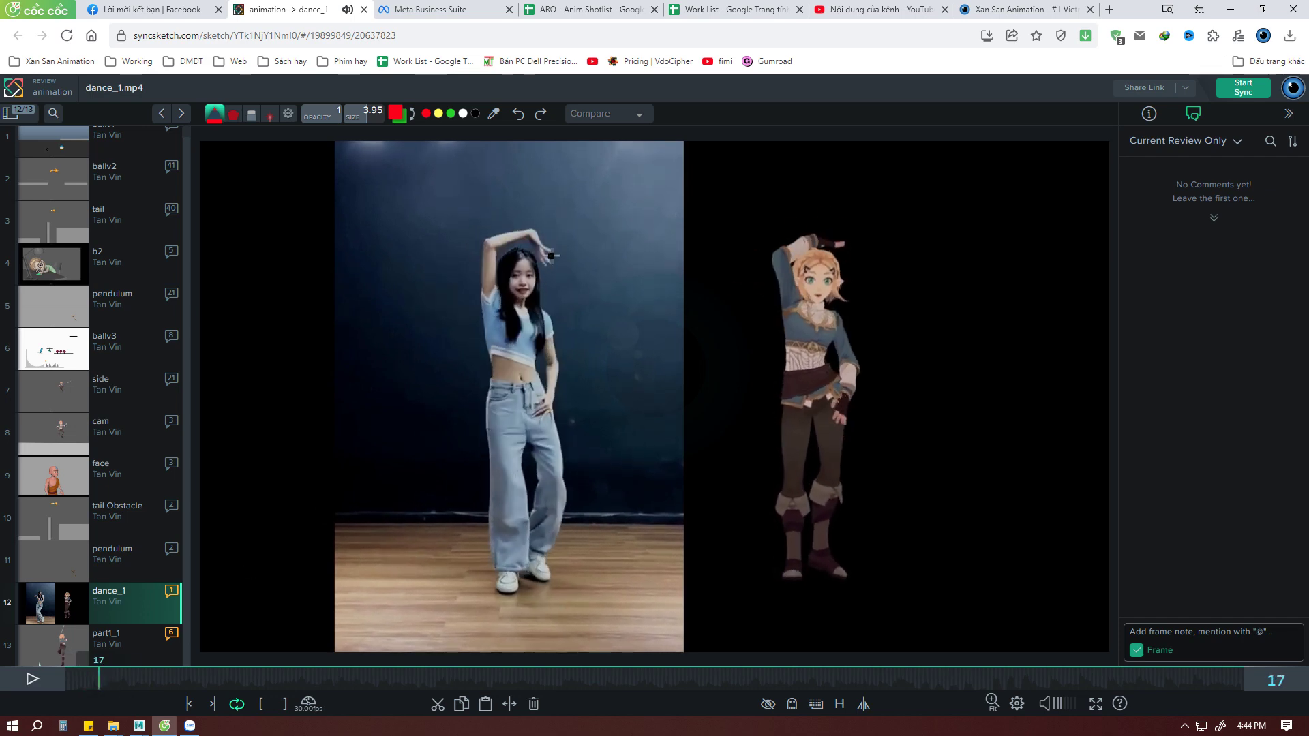
key(Left)
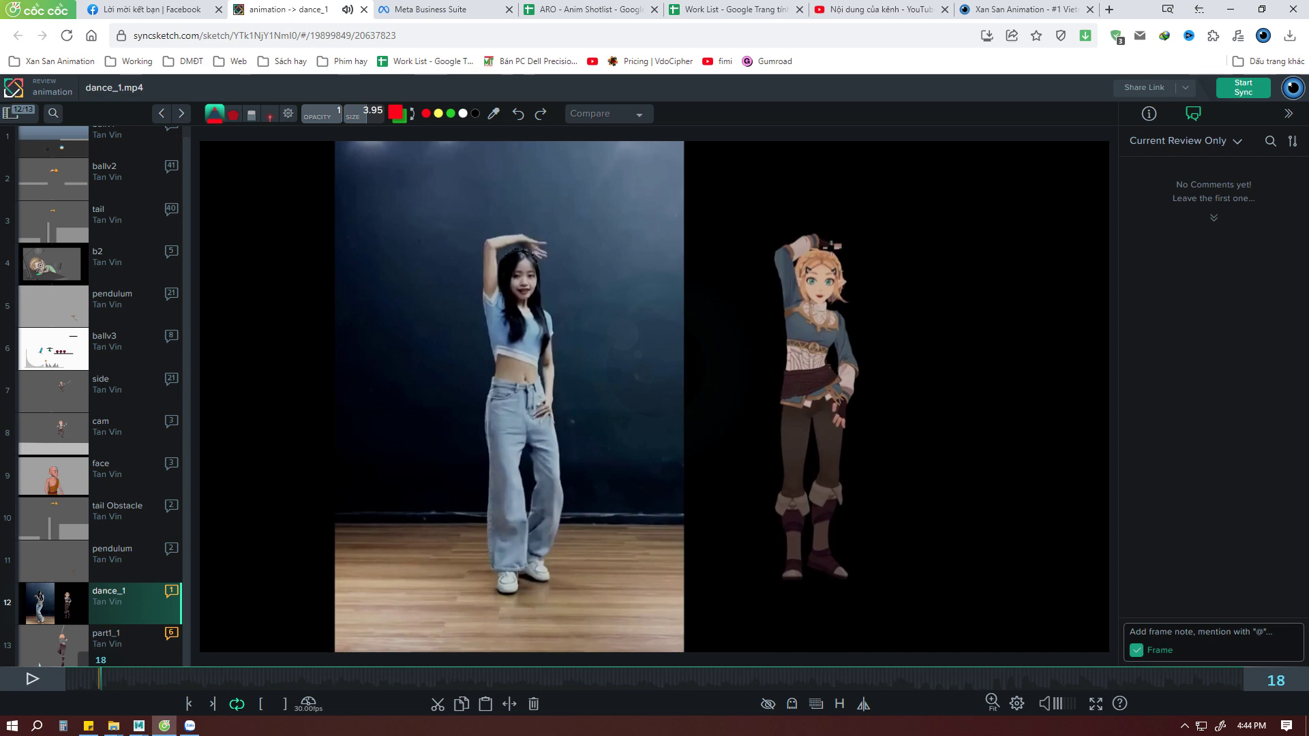
key(Left)
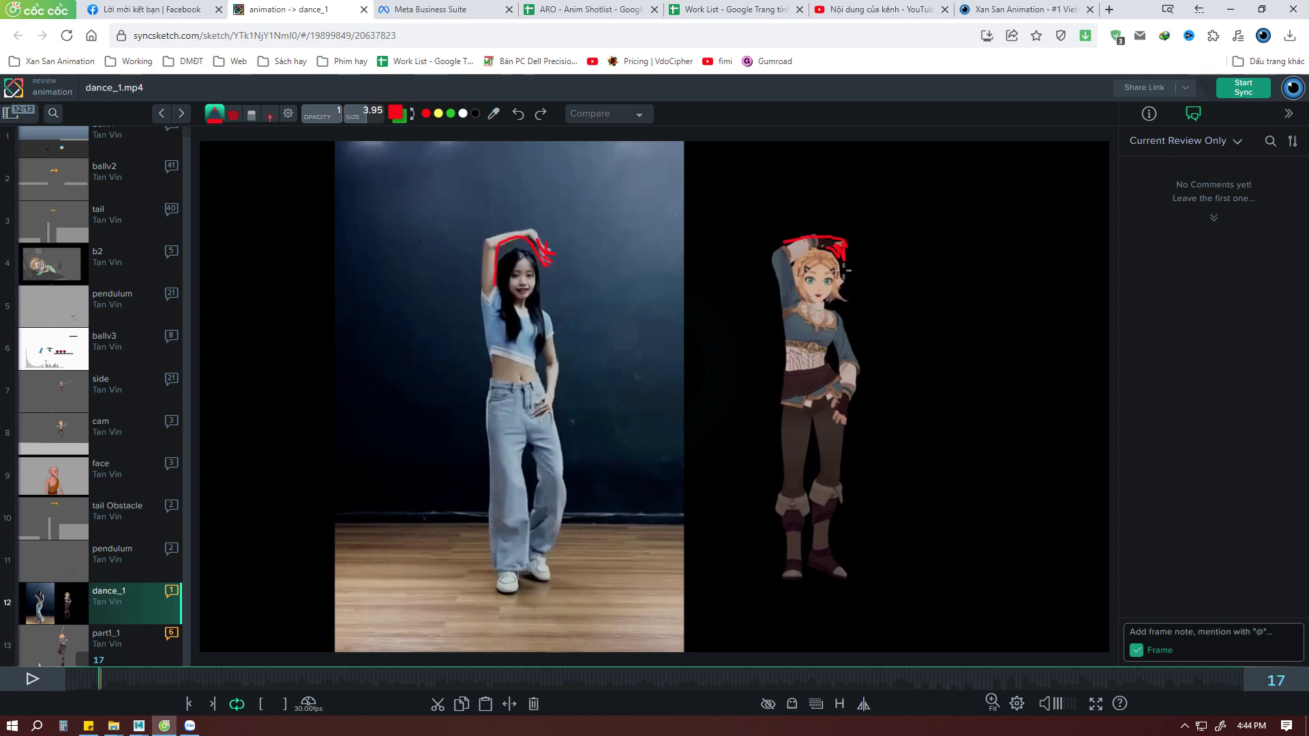
key(Right)
key(Right)
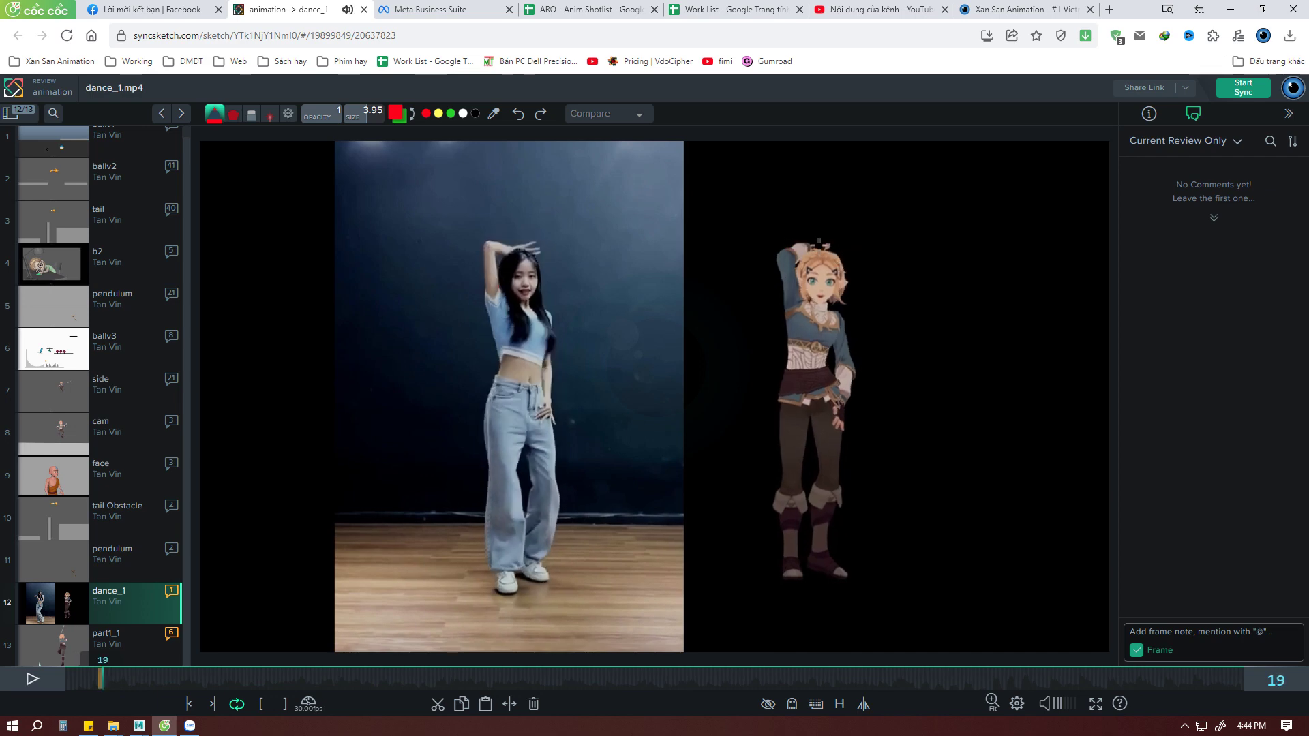
key(Right)
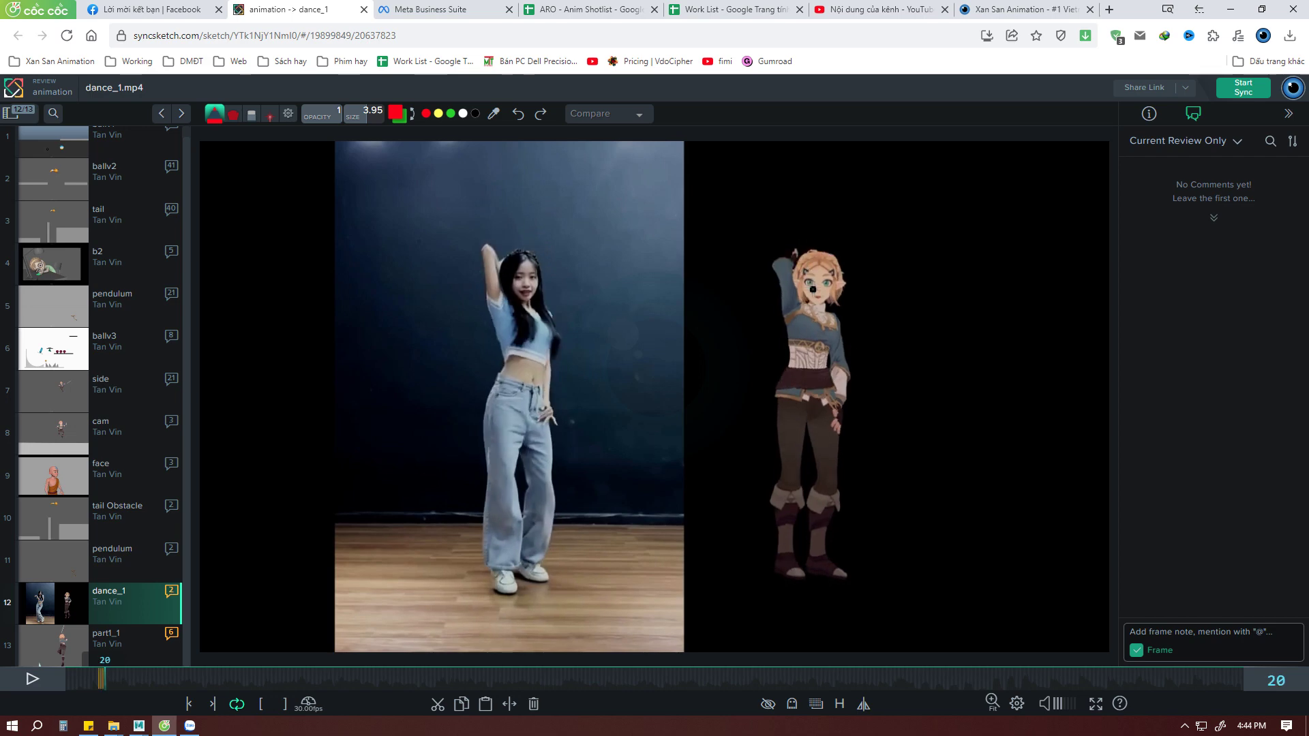
key(Right)
key(Right)
key(Right)
key(Right)
key(Right)
key(Right)
key(Right)
key(Right)
key(Right)
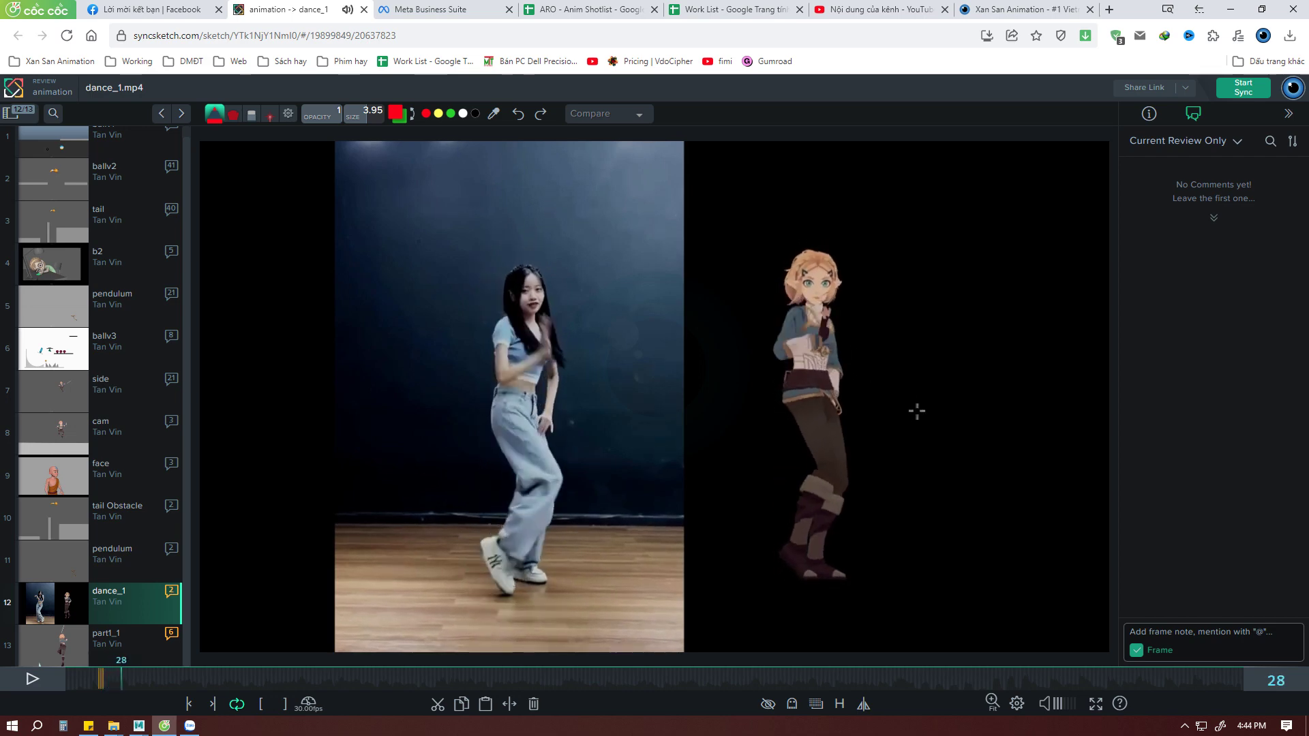
key(Right)
key(Right)
key(Right)
key(Right)
key(Right)
key(Right)
key(Right)
key(Right)
key(Right)
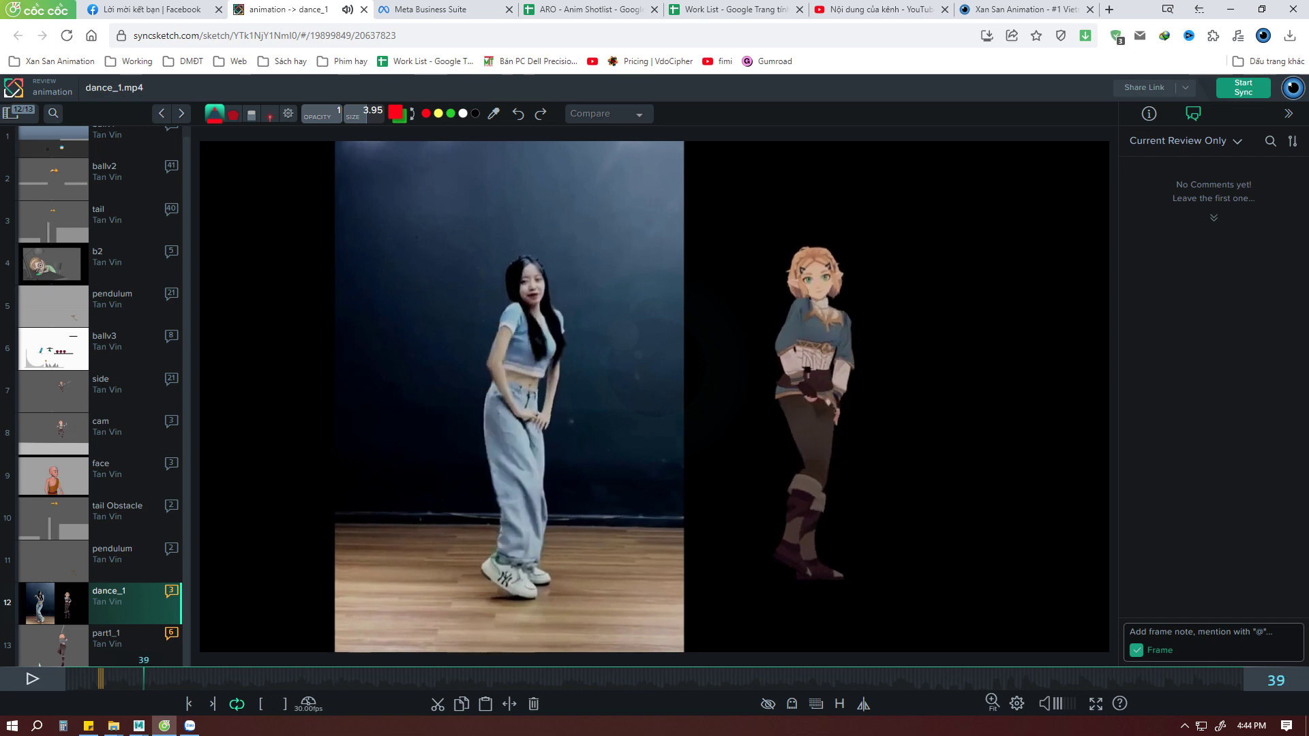
key(Right)
key(Right)
key(Right)
key(Right)
key(Right)
key(Right)
key(Right)
Jump to frame 108, trace the girl's bent arm in red, and compare frames 106-107.
drag(157, 680, 284, 684)
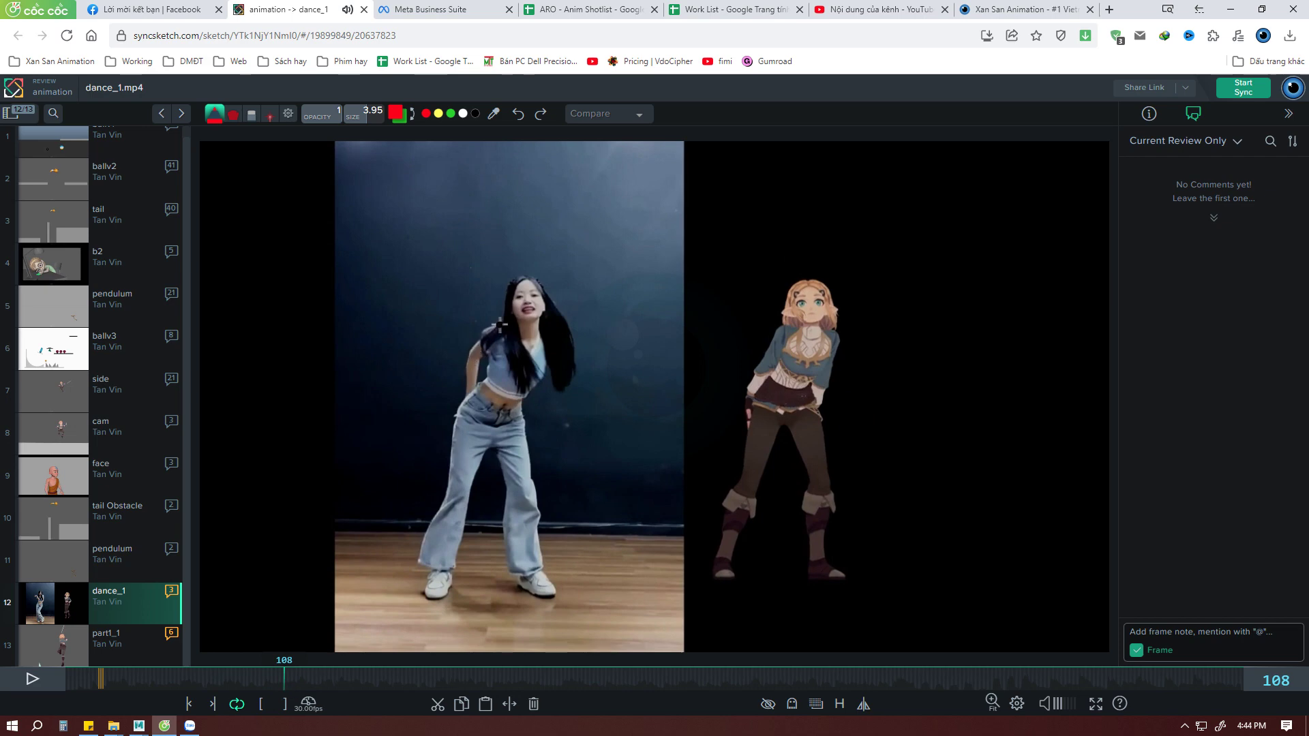
drag(504, 321, 472, 396)
key(Left)
key(Left)
key(Right)
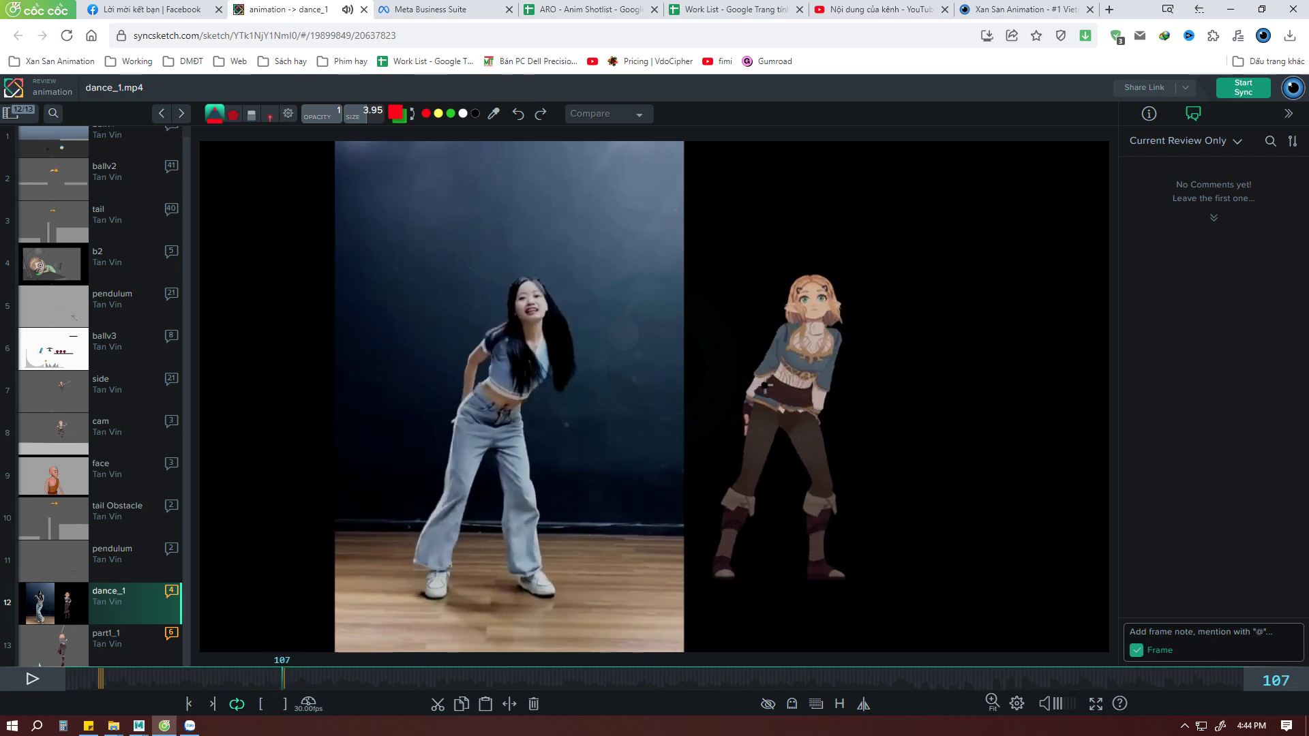
key(Left)
key(Right)
key(Left)
key(Right)
Step forward toward frame 111 and back to the annotated frame 108.
key(Right)
key(Right)
key(Right)
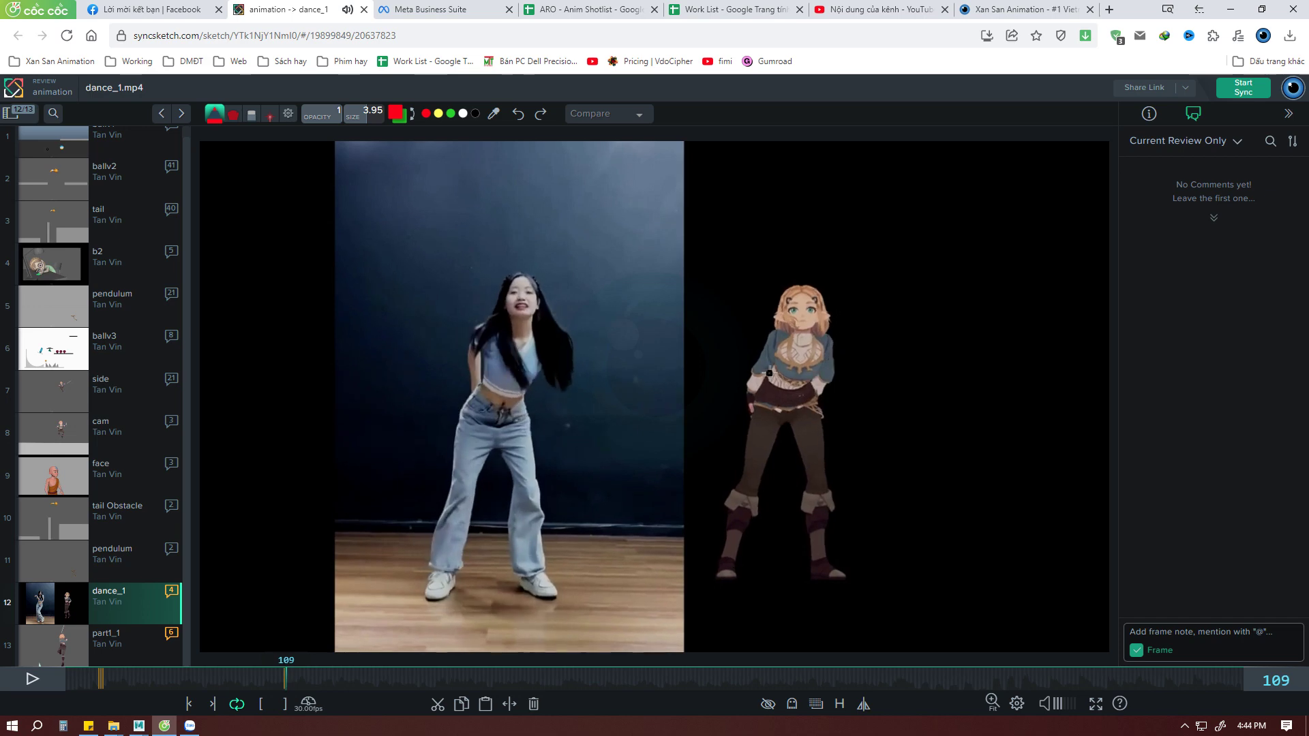
key(Right)
key(Left)
key(Right)
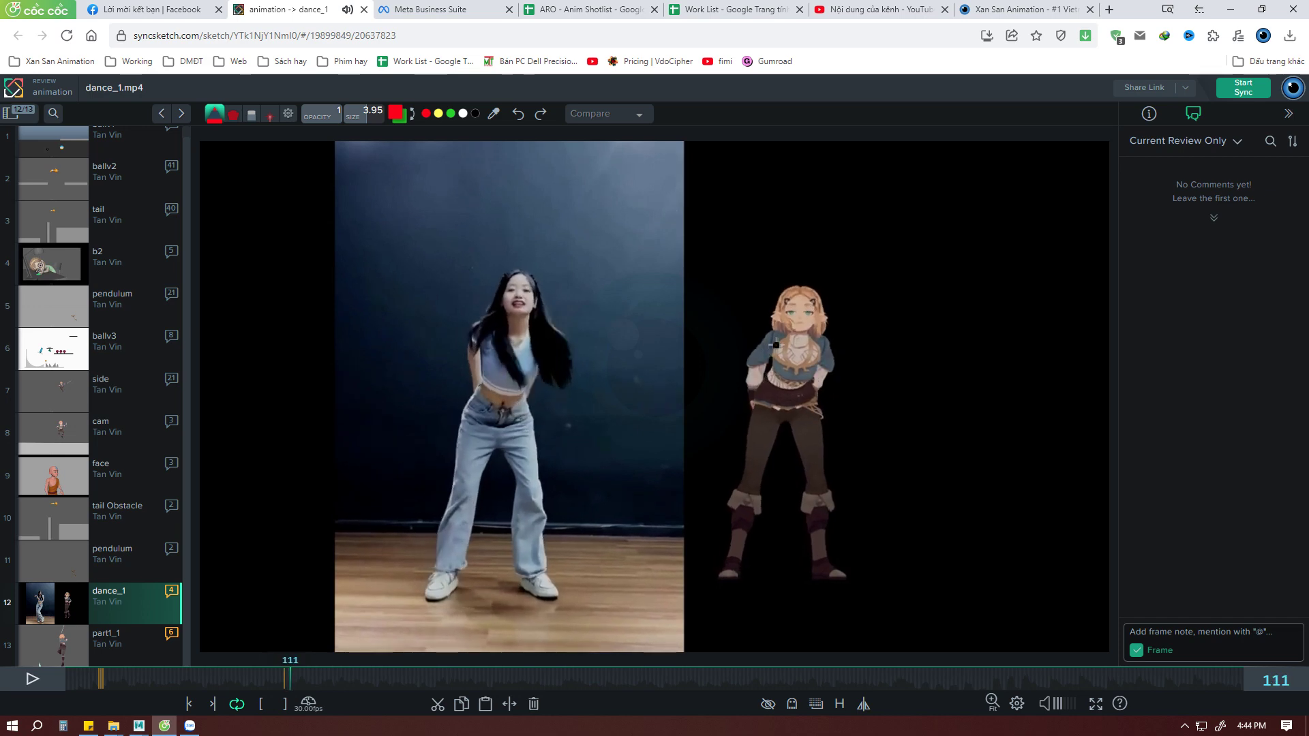
key(Left)
key(Left)
key(Left)
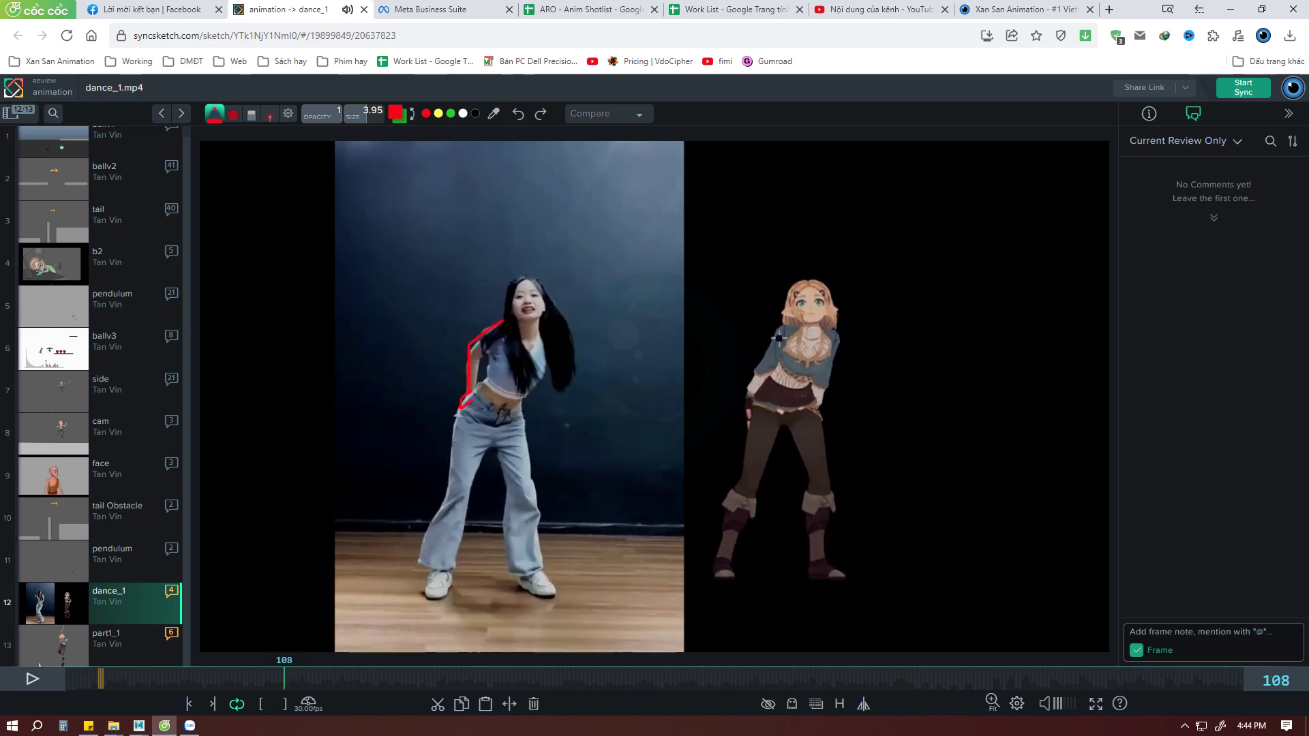
key(Right)
key(Left)
Draw red strokes on frame 108 along the character's arm from the shoulder, down her side, and at the hip.
drag(778, 329, 750, 404)
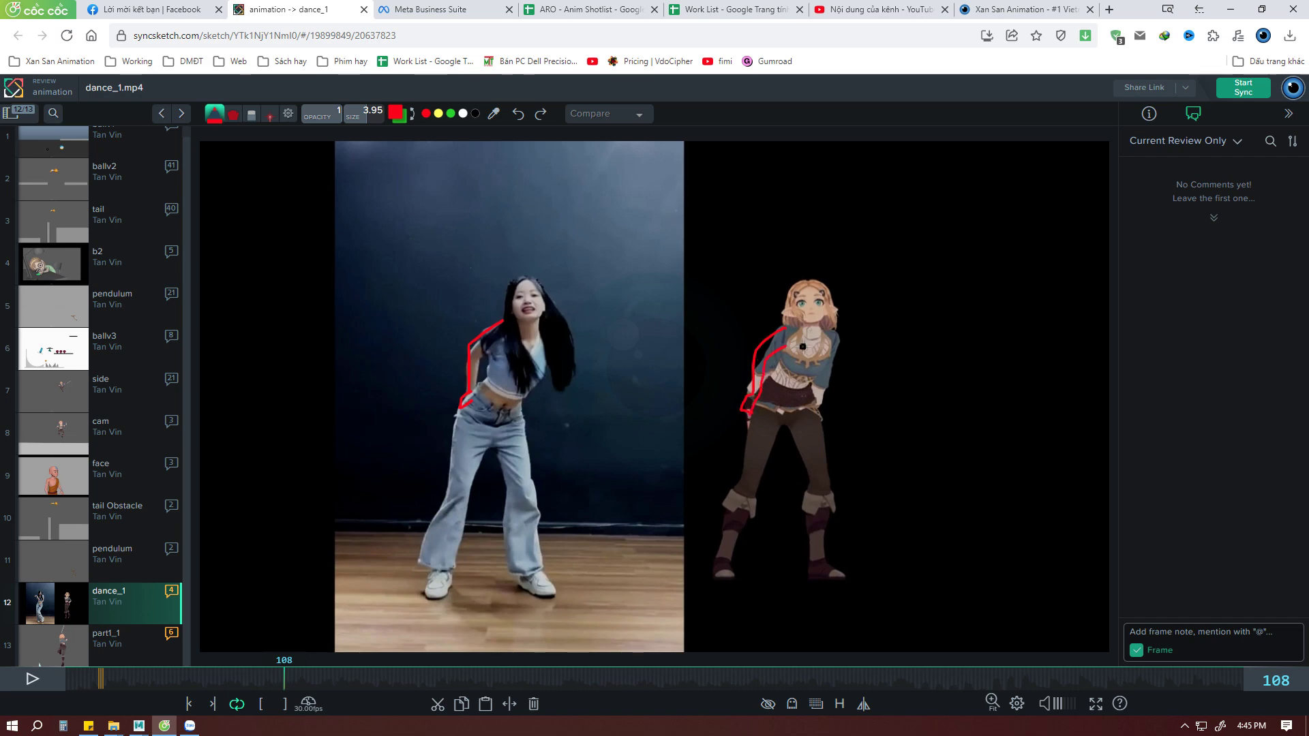
drag(838, 346, 826, 389)
drag(838, 340, 824, 413)
drag(823, 405, 831, 373)
Outline the character's arm in red on frames 111, 107 and 106, then resume playback from frame 106.
key(Right)
key(Right)
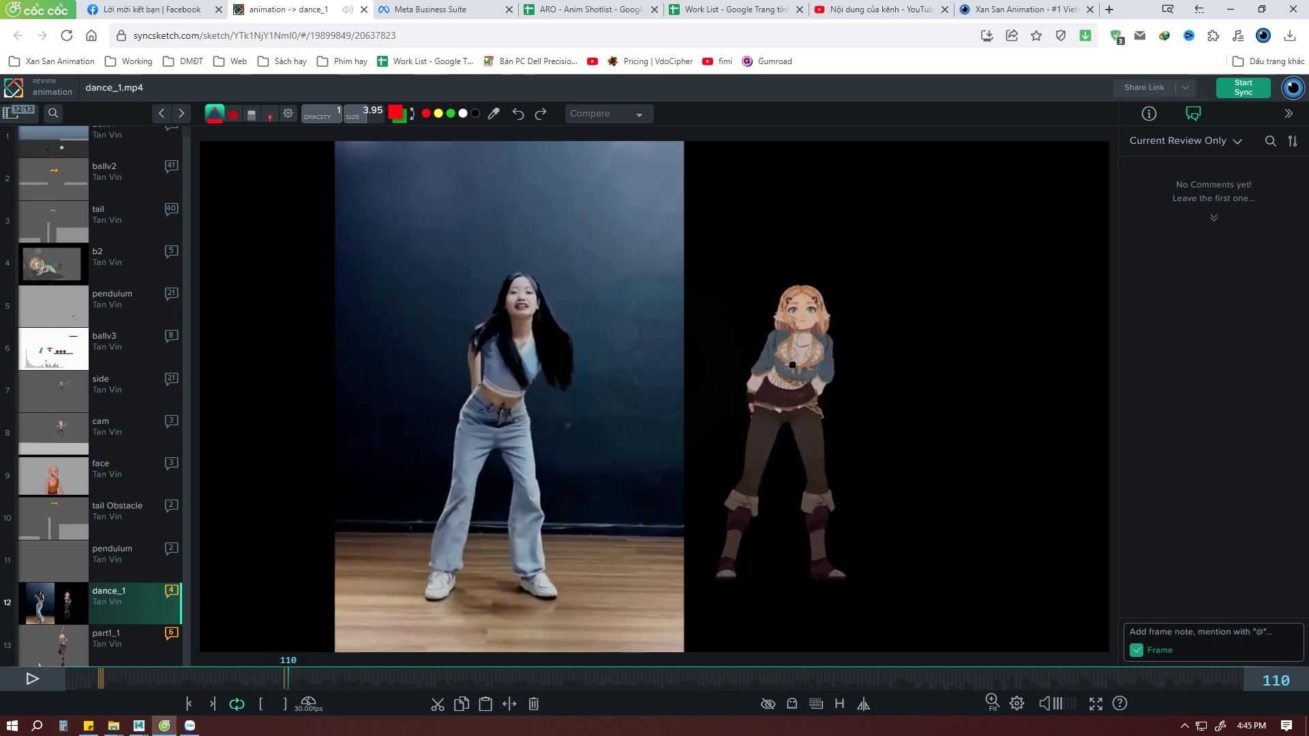
key(Right)
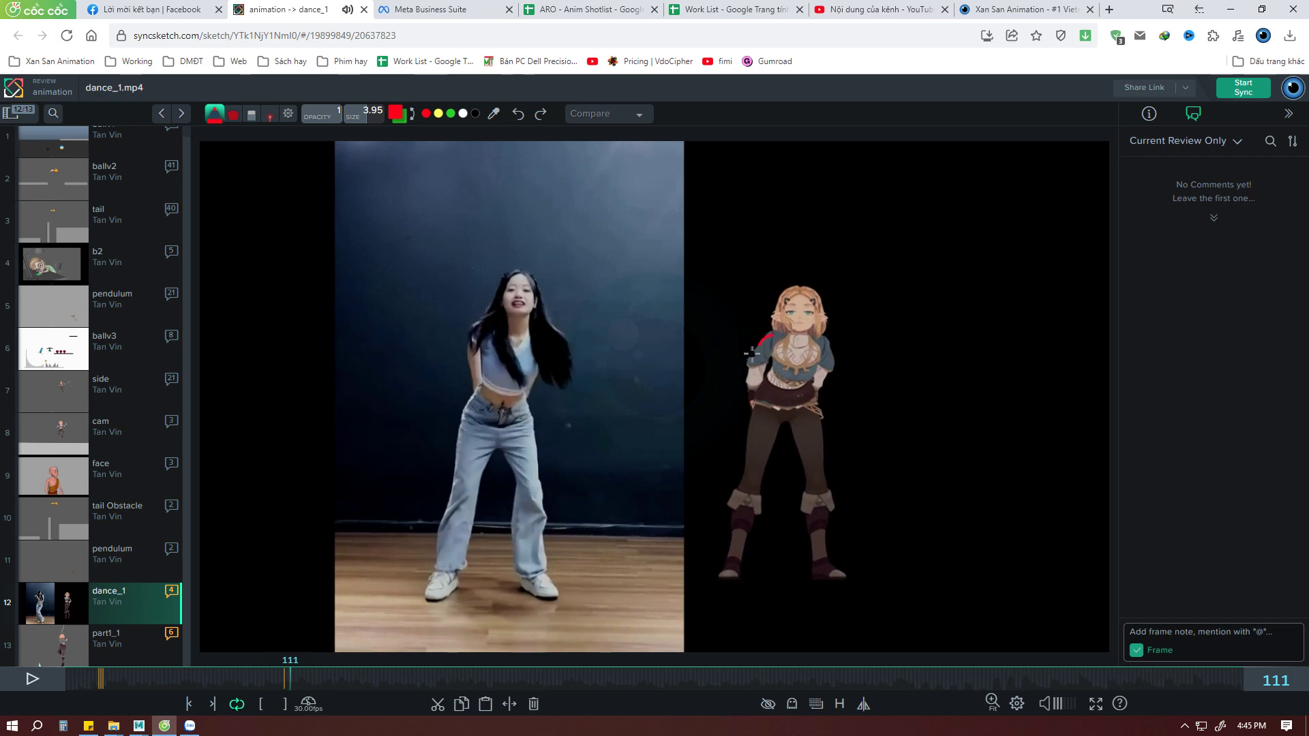
drag(751, 353, 750, 391)
key(Left)
key(Left)
key(Left)
key(Left)
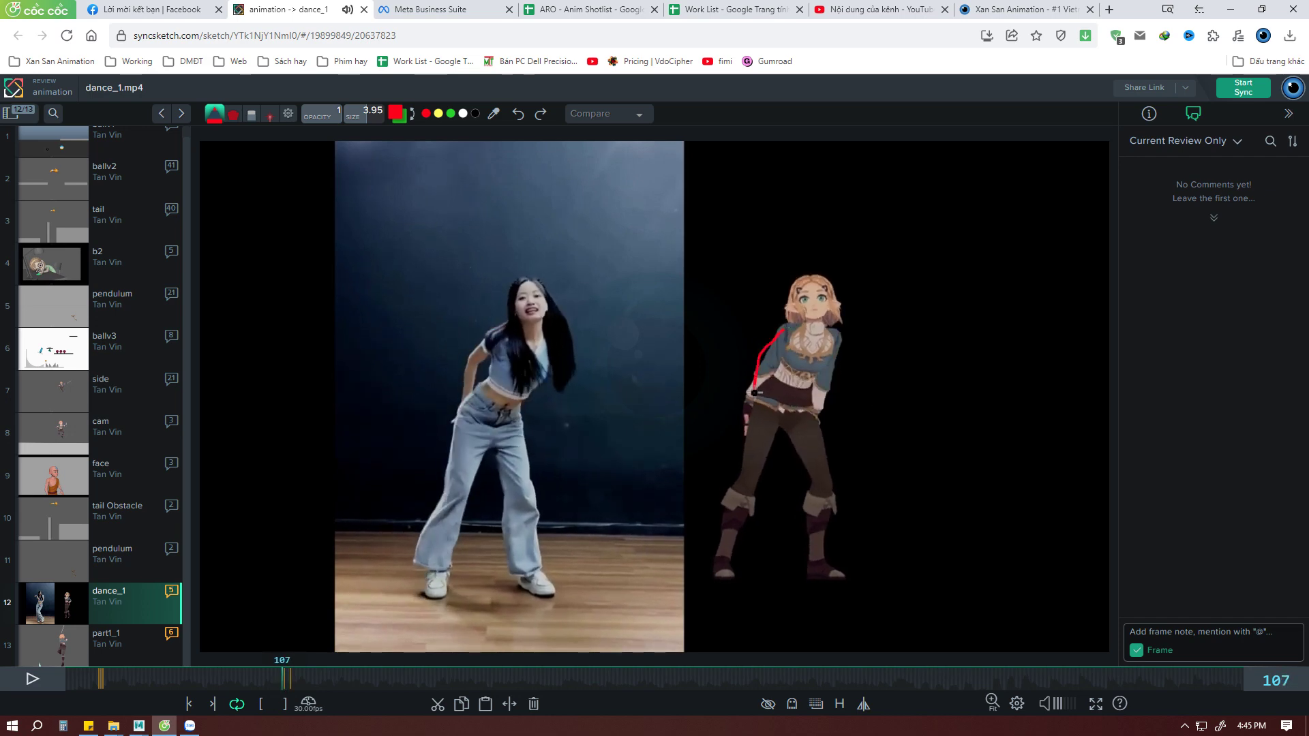
key(Left)
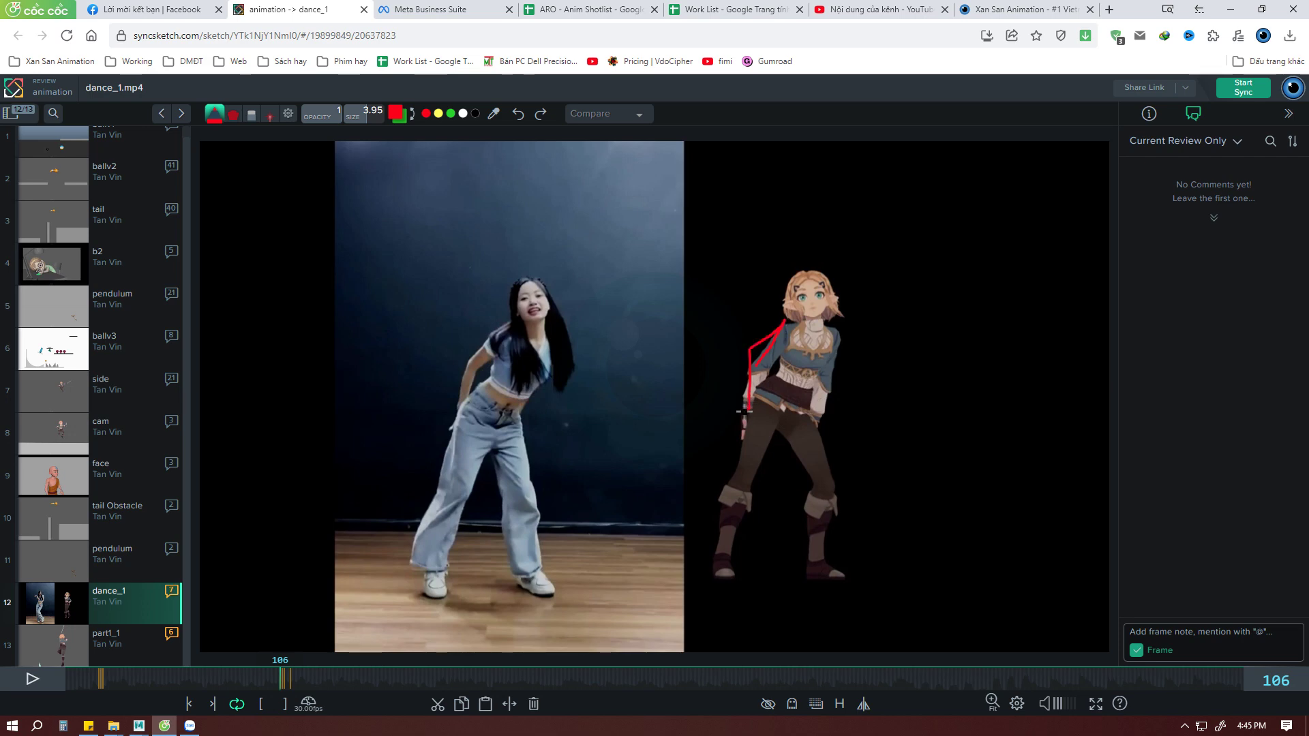
key(space)
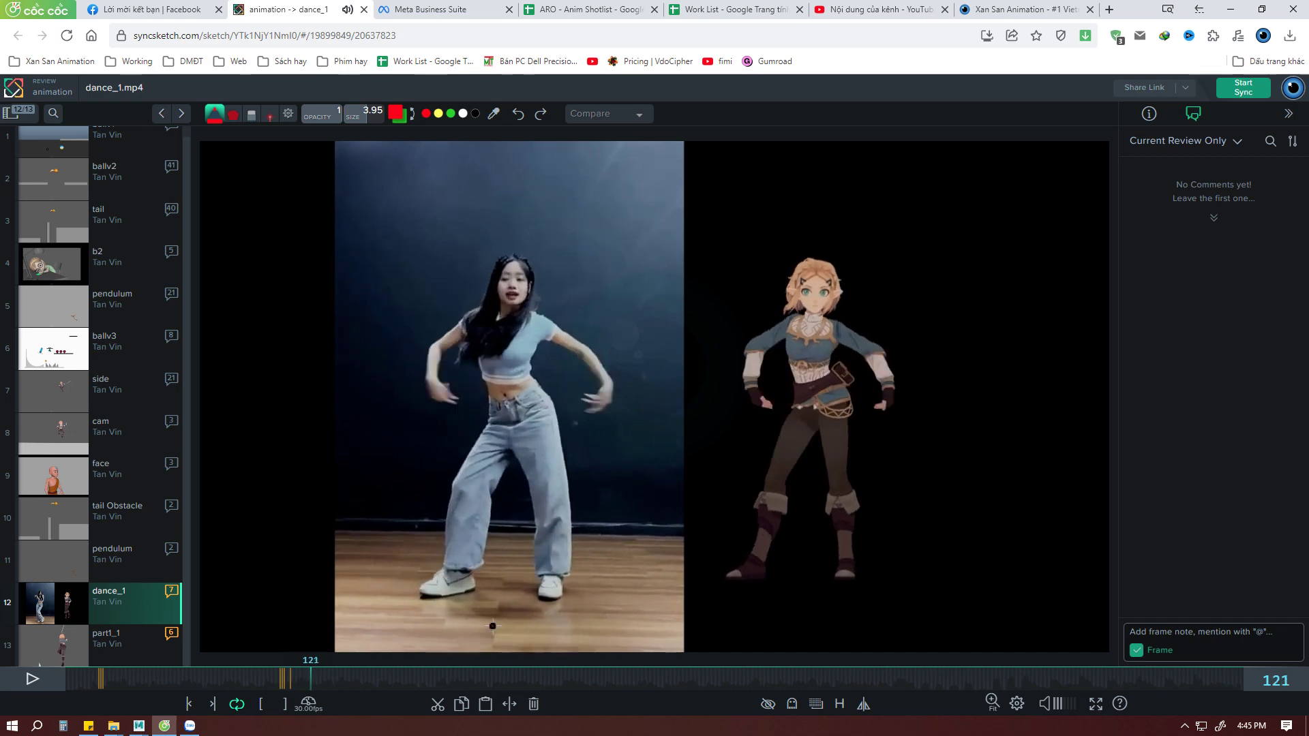
Rewind to around frame 156 and play the dance comparison onward to frame 199.
mouse_move(415, 677)
mouse_down()
mouse_move(386, 658)
mouse_move(415, 651)
mouse_move(389, 658)
mouse_up()
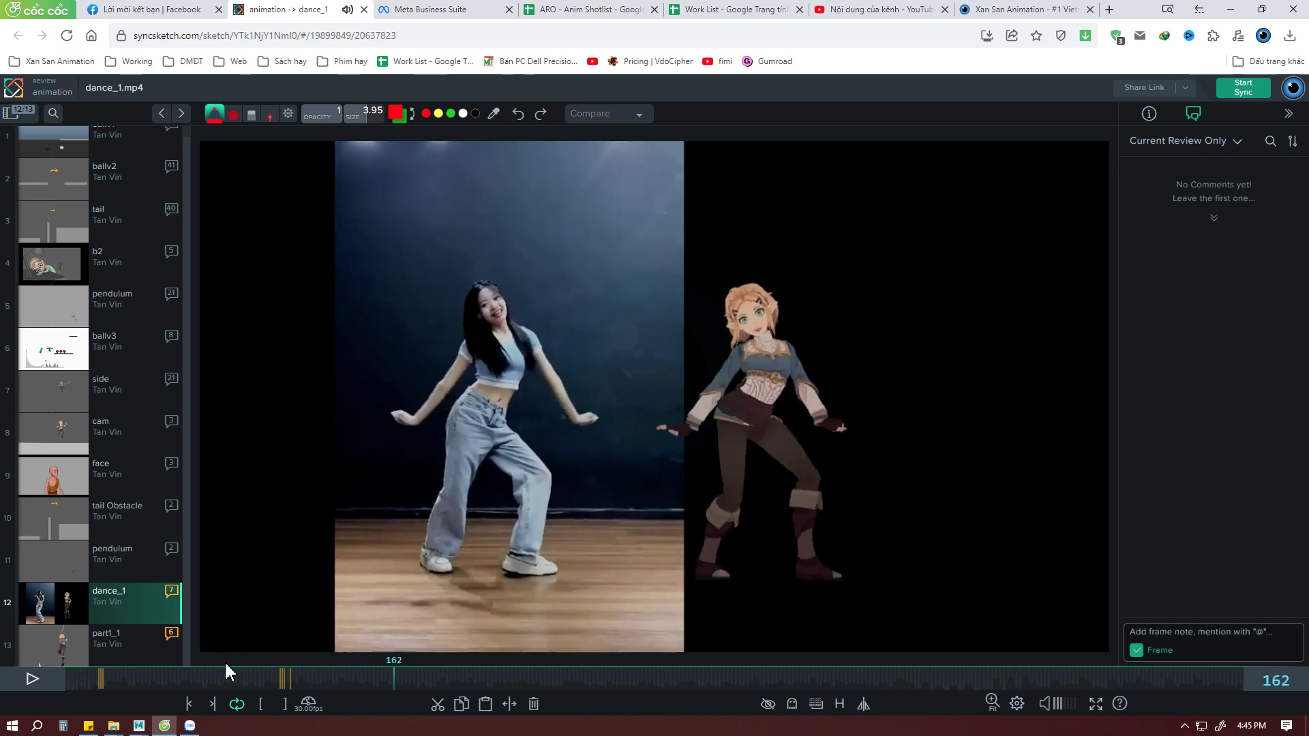
click(53, 682)
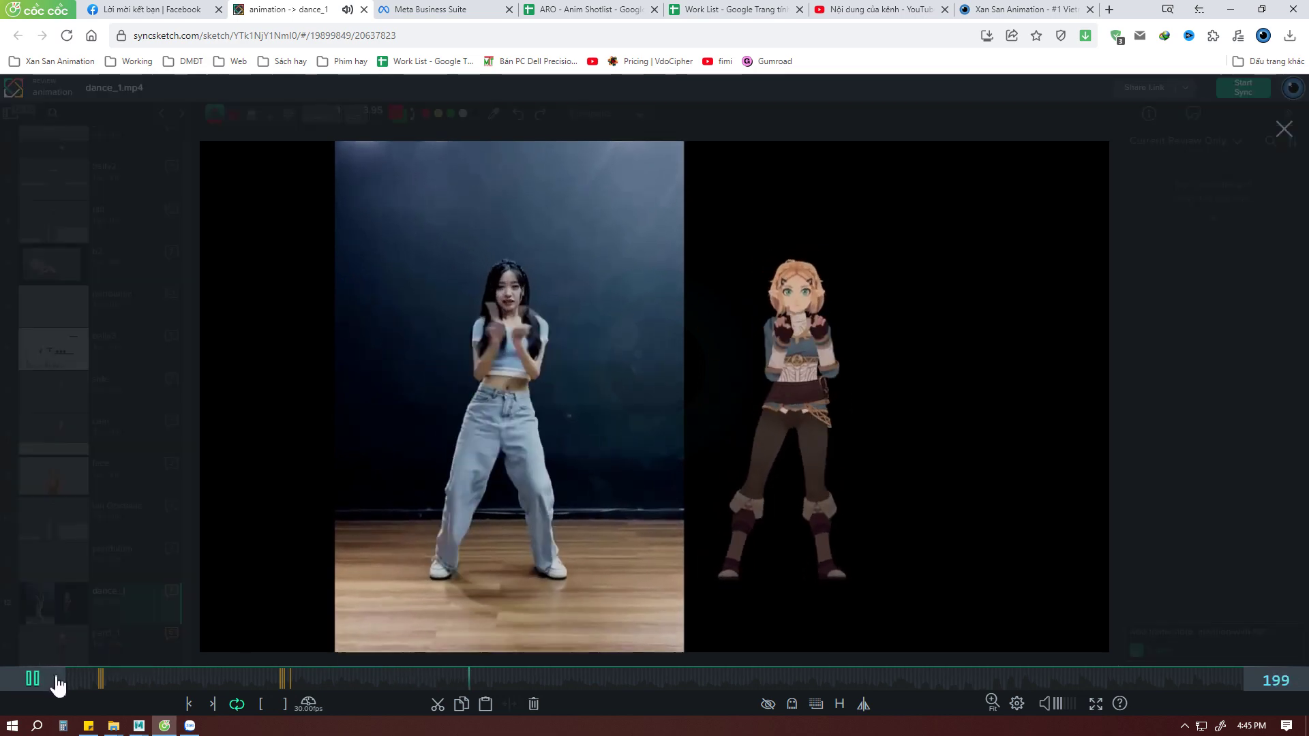
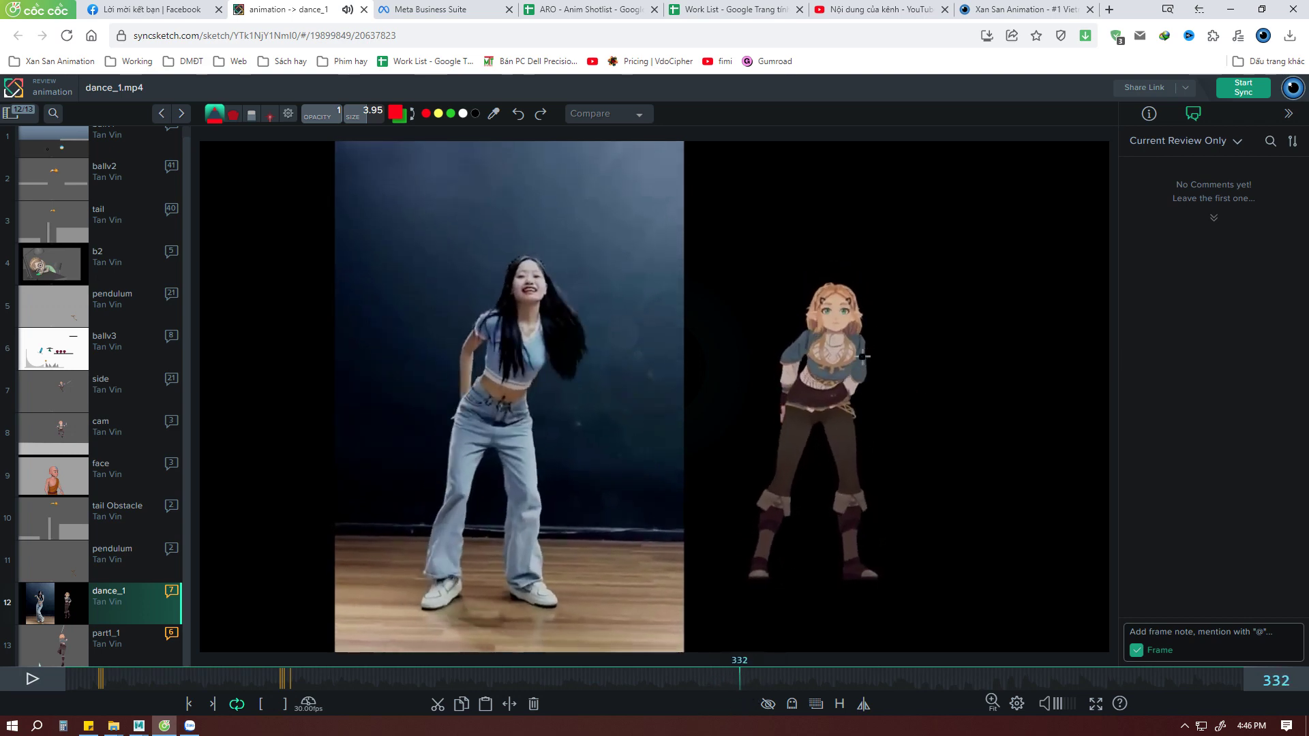
key(Left)
key(Left)
key(Left)
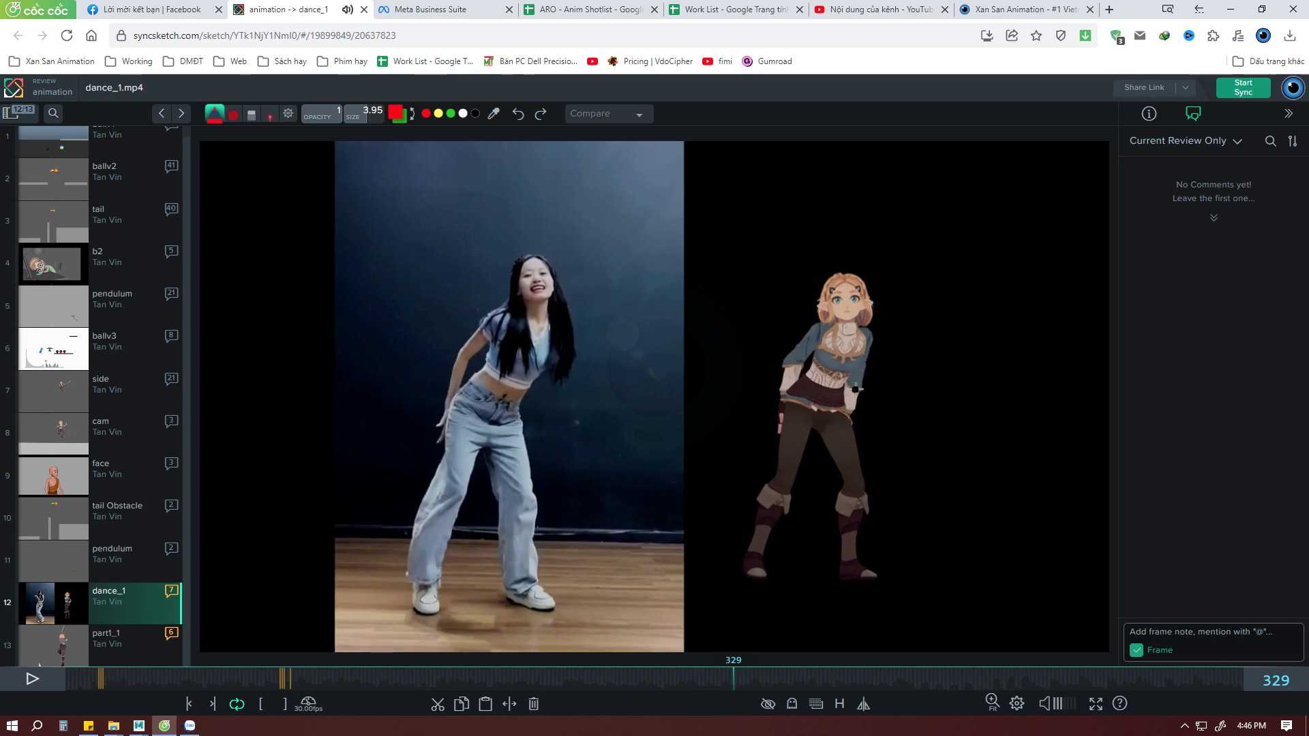
Step through frames 329–340, checking the red stroke on frame 331.
key(Right)
key(Right)
key(Right)
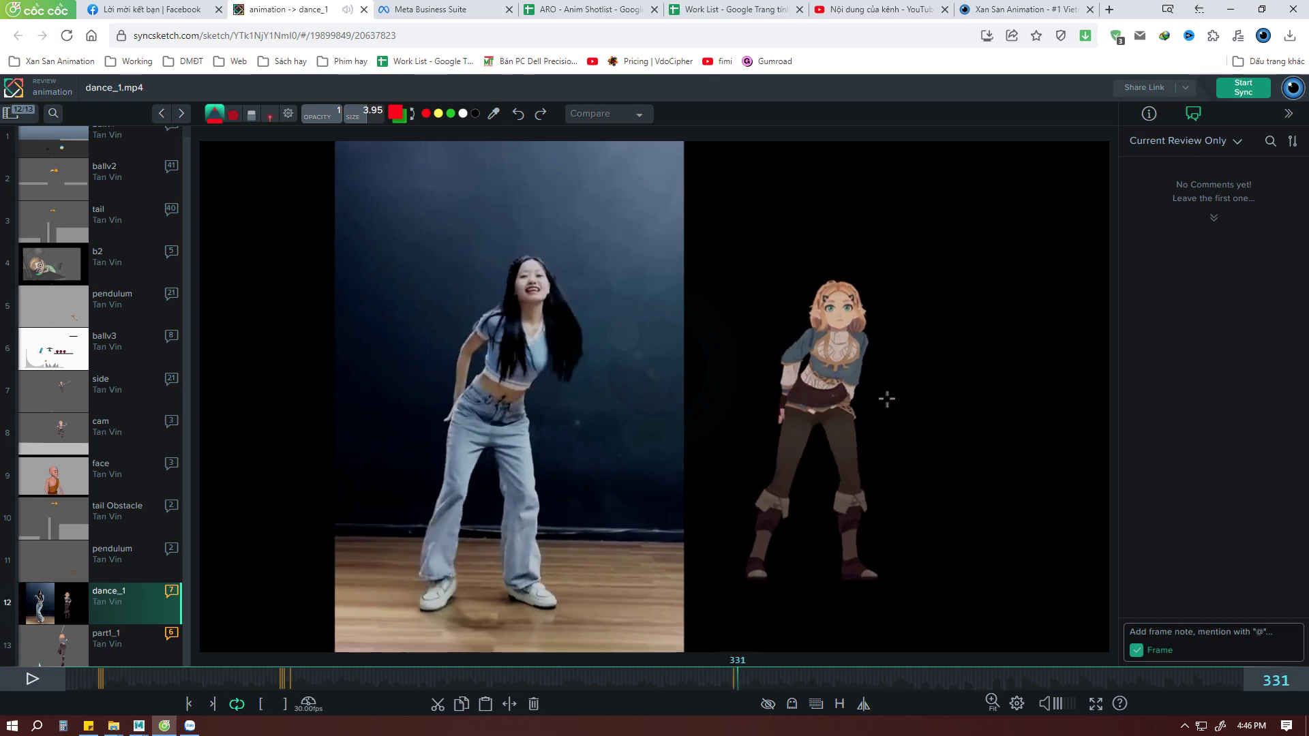
key(Left)
key(Right)
key(Left)
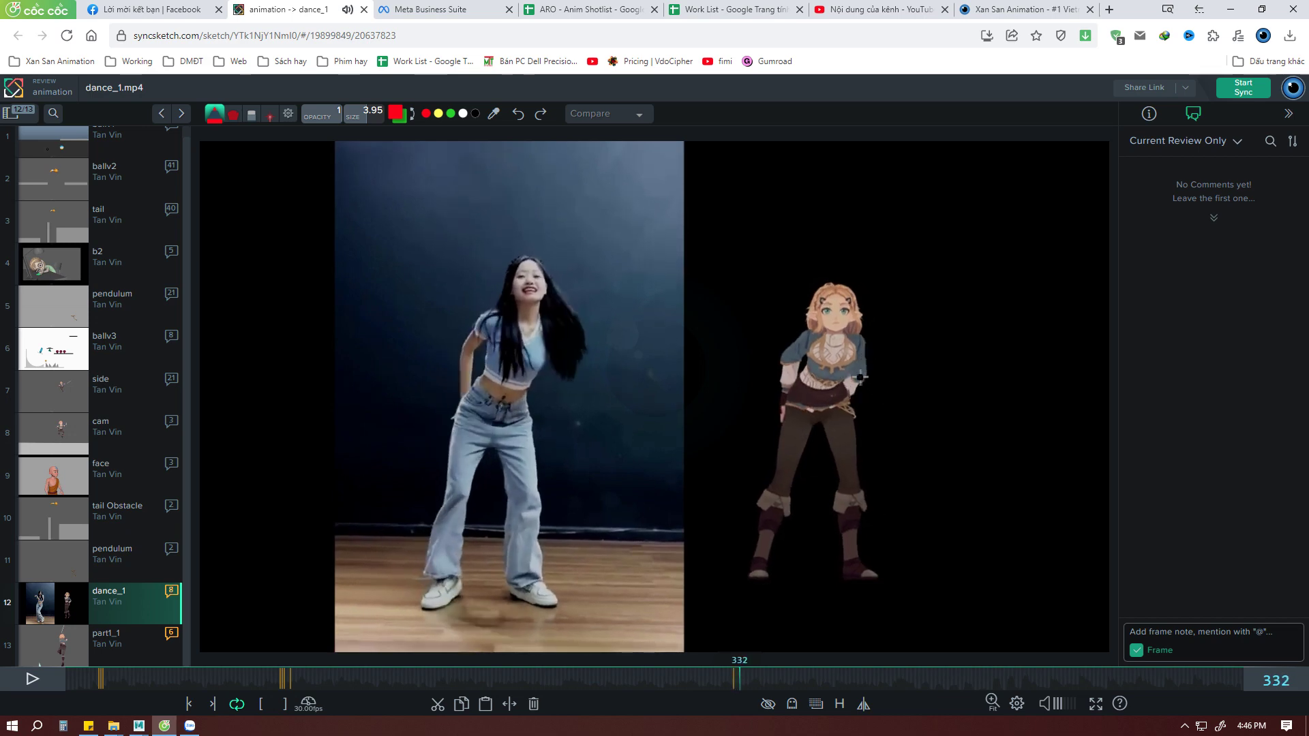
key(Left)
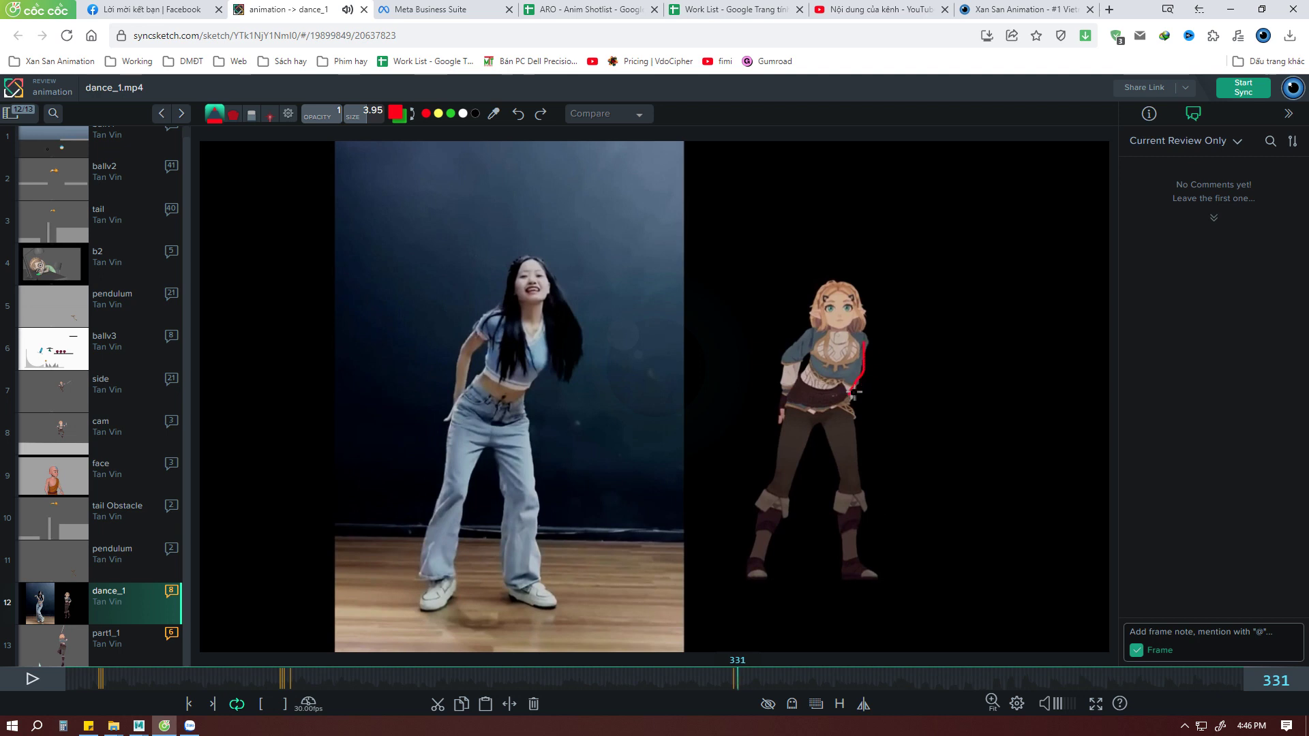
key(Left)
key(Right)
key(Right)
key(Right)
key(Right)
key(Right)
key(Right)
key(Right)
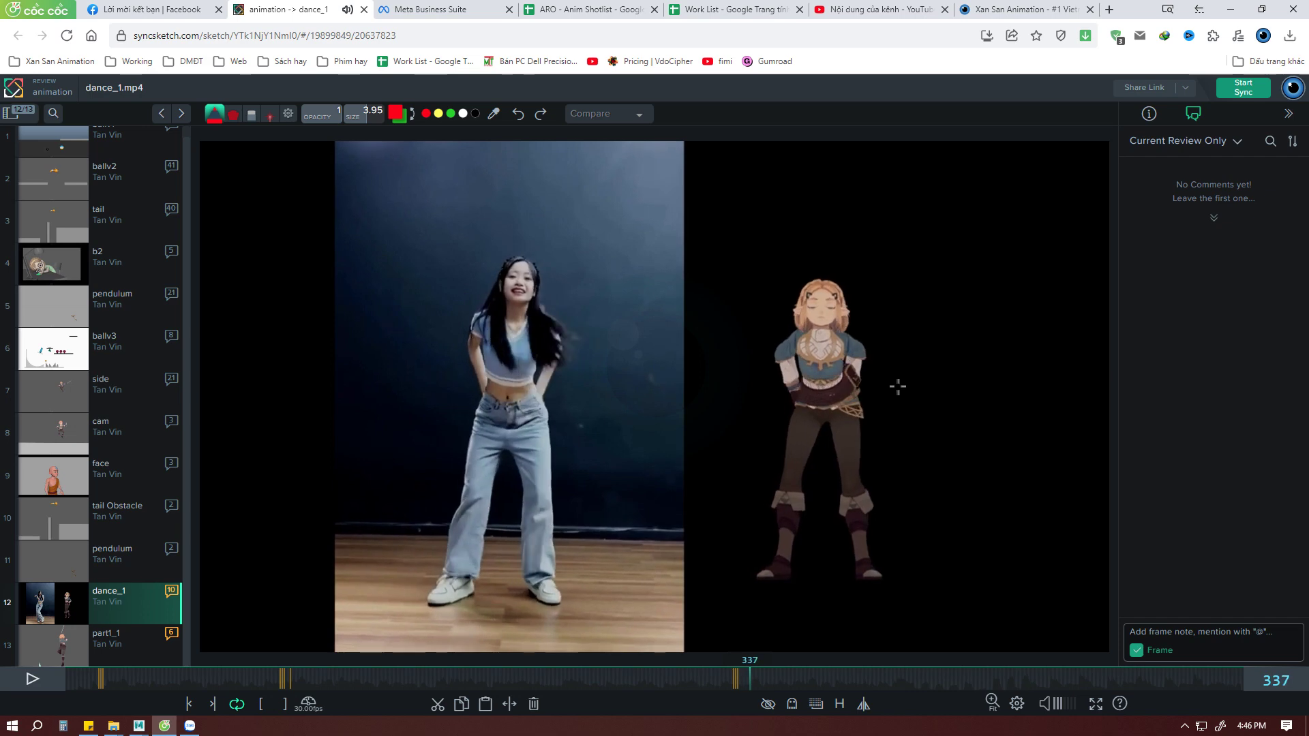
key(Right)
key(Right)
key(Right)
Scrub ahead past frame 422 and step through frames 470–478 to view the red arrow note.
click(792, 677)
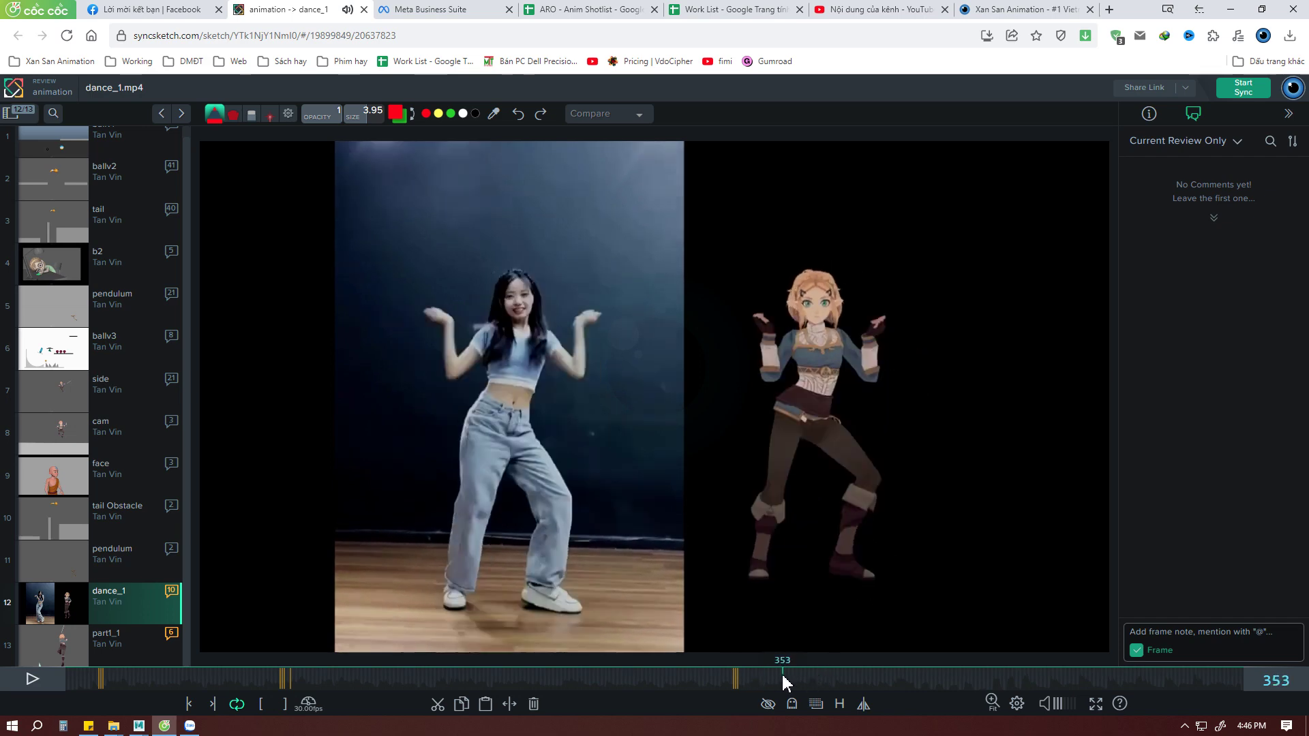
mouse_move(765, 669)
mouse_down()
mouse_move(646, 672)
mouse_move(1029, 660)
mouse_move(1002, 655)
mouse_up()
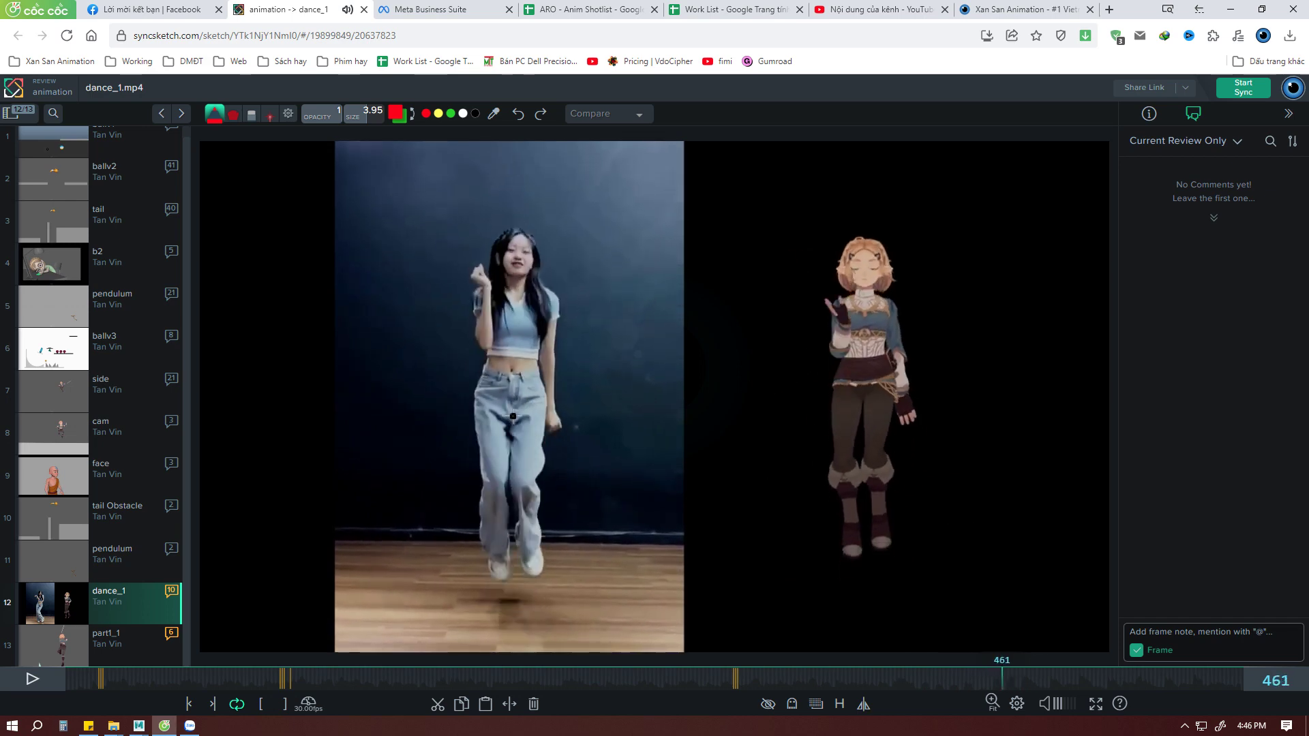
key(Right)
key(Right)
key(Right)
key(Right)
key(Right)
key(Right)
key(Right)
key(Right)
key(Right)
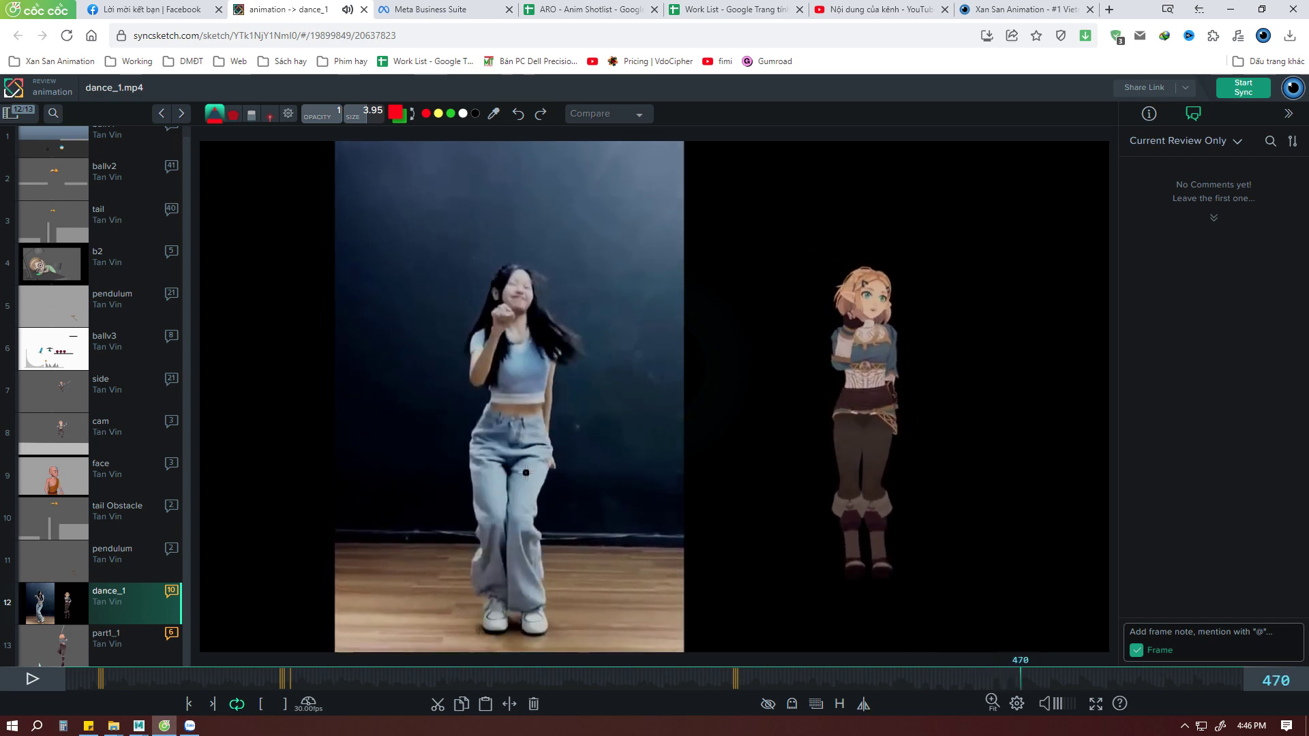
key(Left)
key(Right)
key(Right)
key(Right)
key(Right)
key(Right)
key(Right)
key(Right)
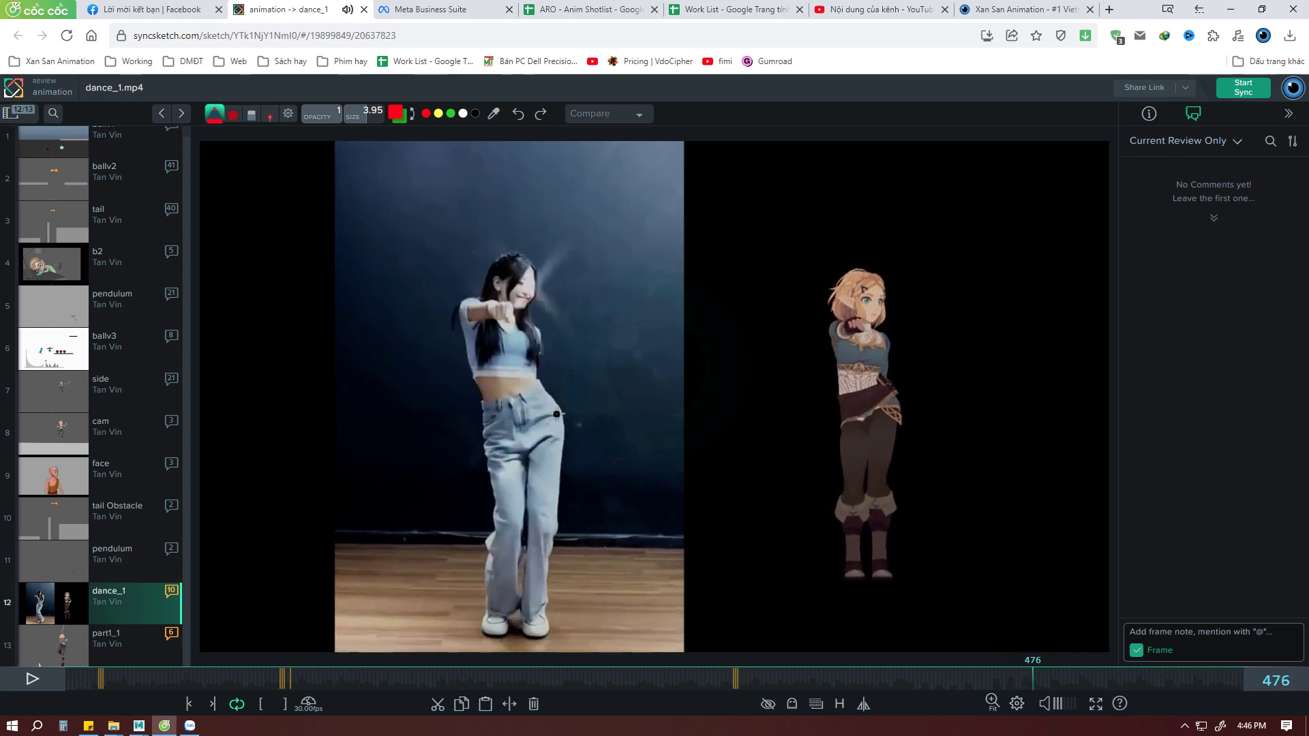
key(Left)
key(Left)
key(Left)
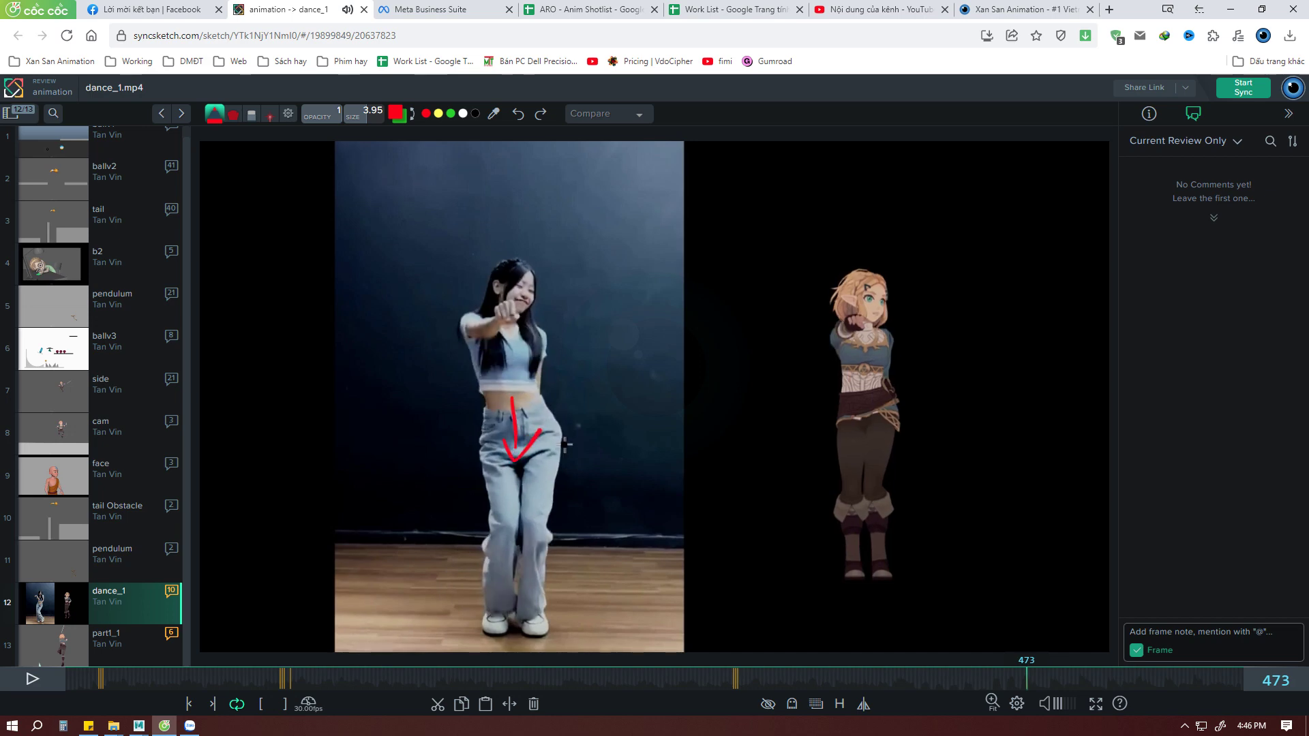
key(Right)
key(Right)
key(Right)
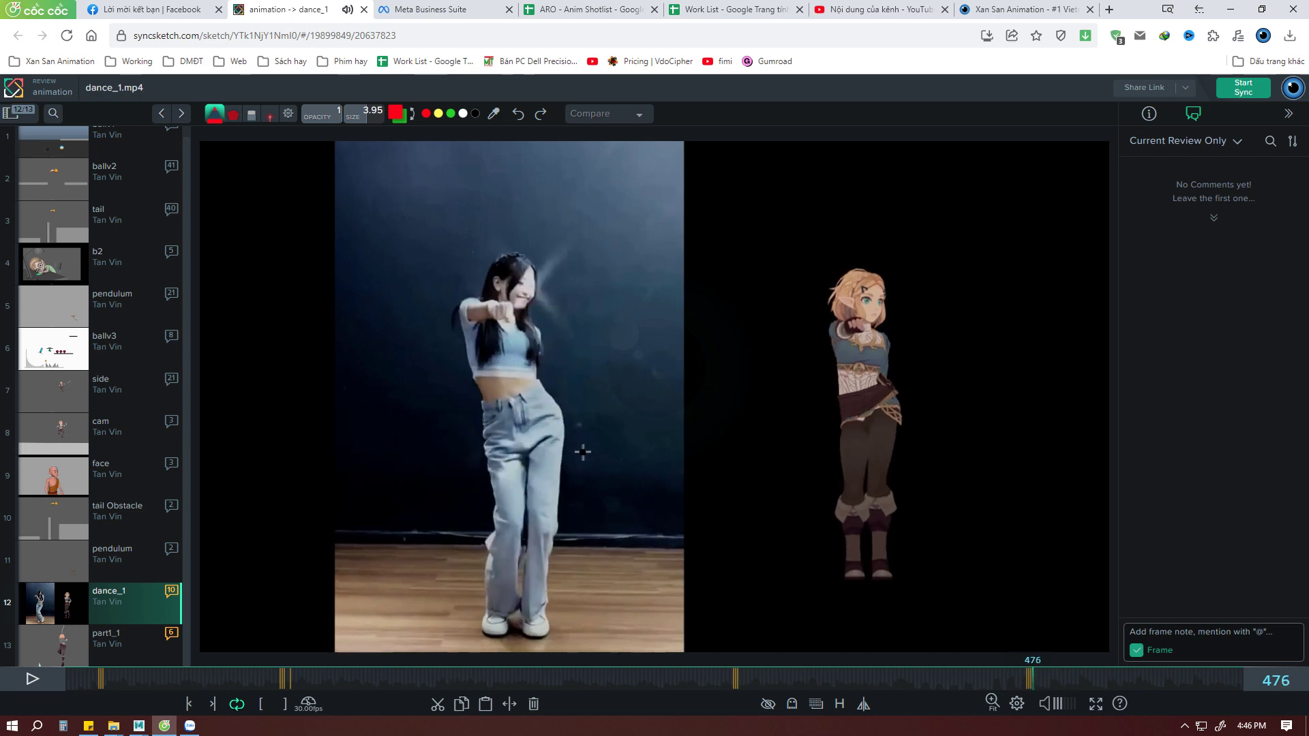
key(Right)
key(Right)
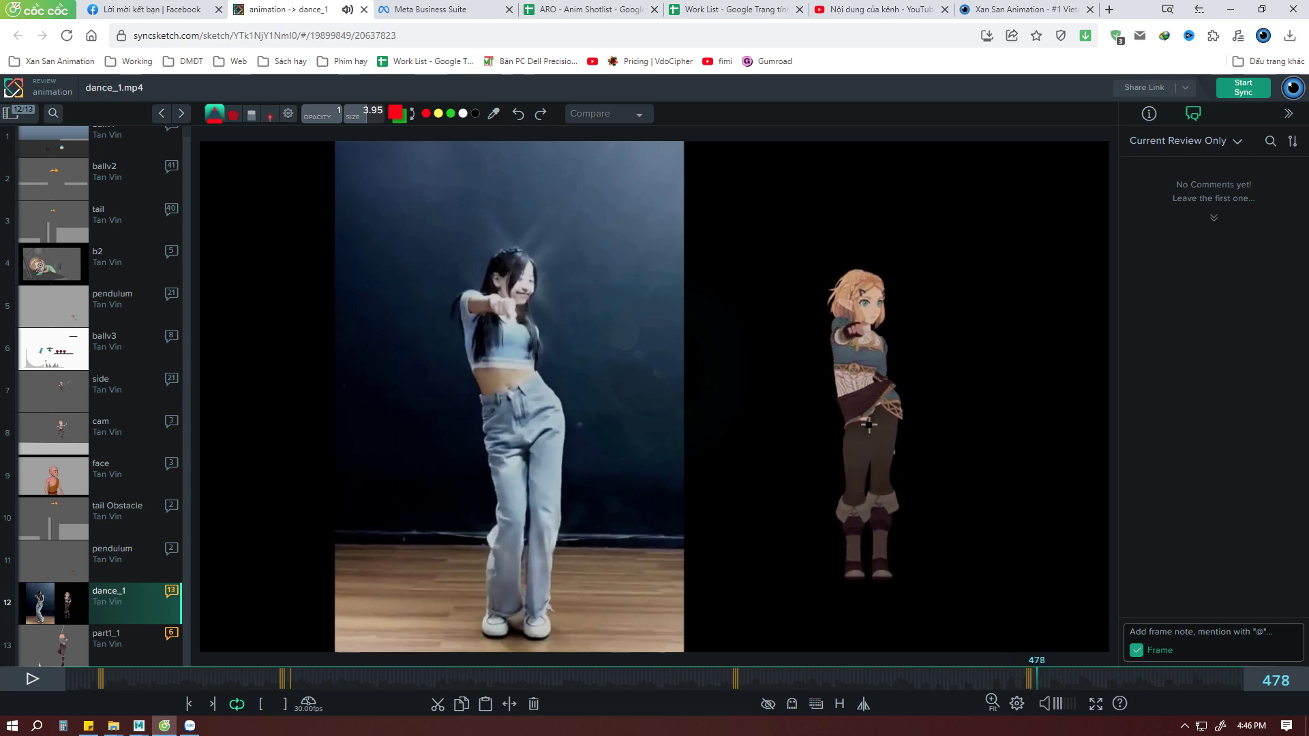
Return to about frame 468 and step between frames 471 and 477 around the hip arrow.
click(1018, 678)
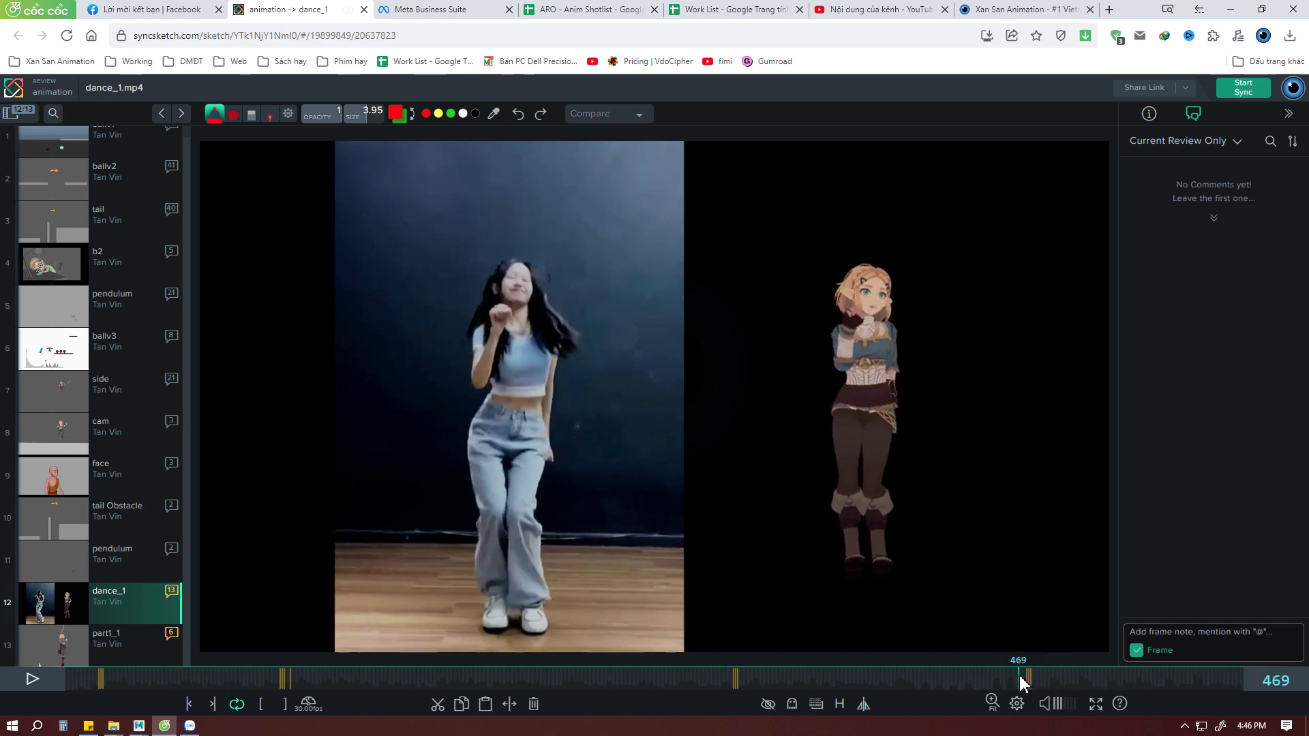
key(Right)
key(Right)
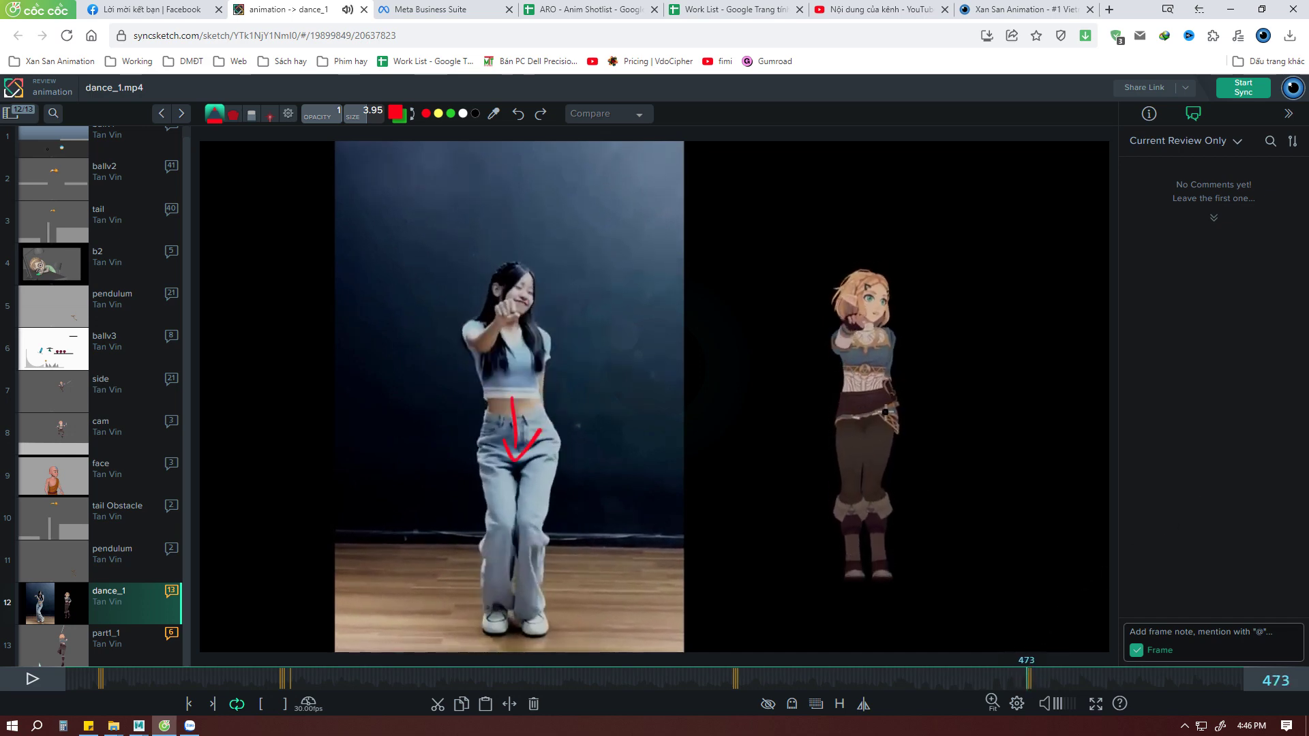
key(Right)
key(Right)
key(Right)
key(Left)
key(Left)
key(Left)
key(Left)
key(Right)
key(Right)
key(Right)
key(Right)
key(Right)
key(Right)
key(Left)
key(Left)
key(Left)
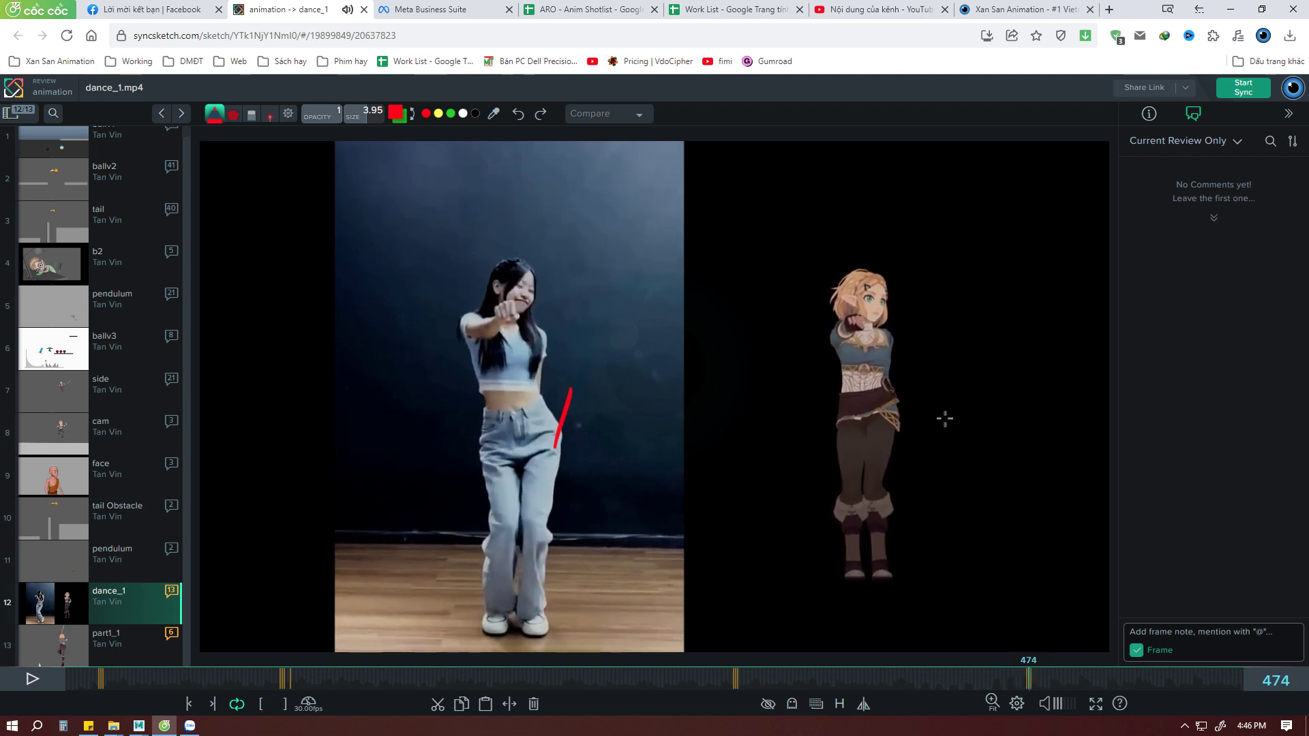
key(Left)
key(Left)
key(Right)
key(Left)
key(Left)
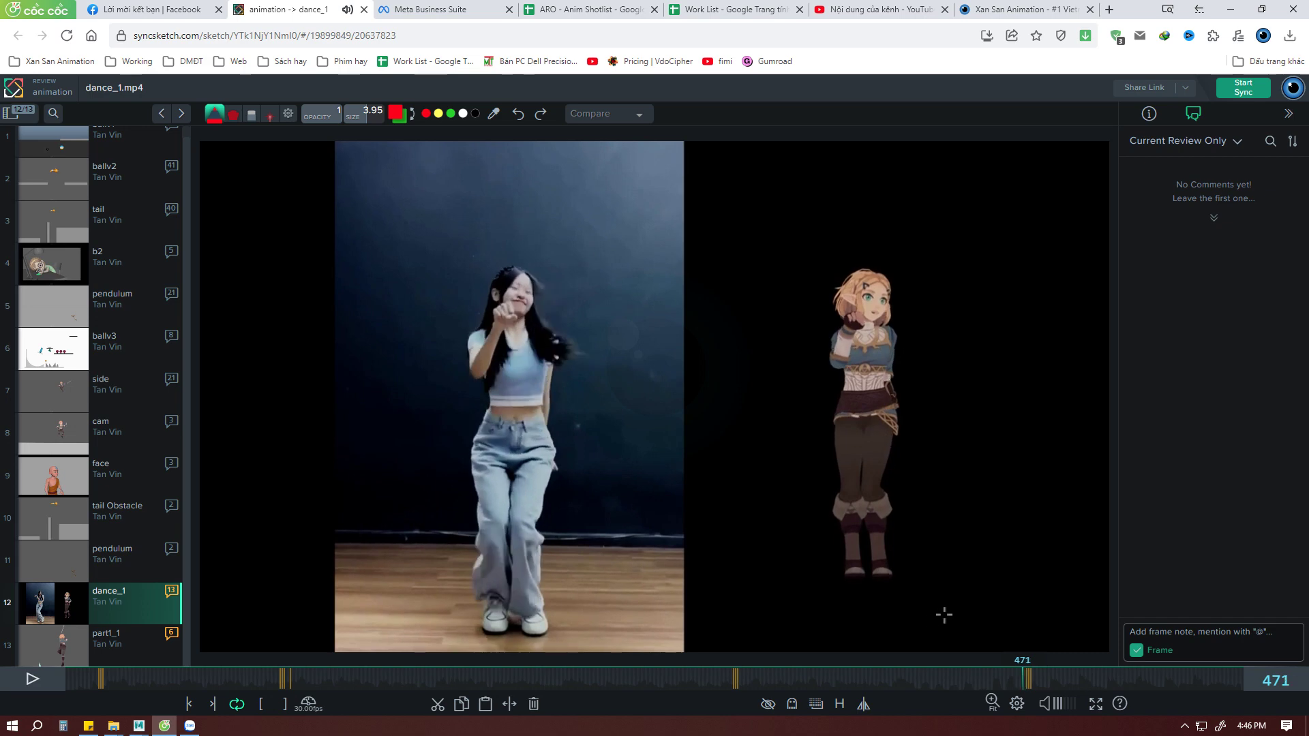
Step from frame 456 through the red notes on frames 468–473.
click(989, 684)
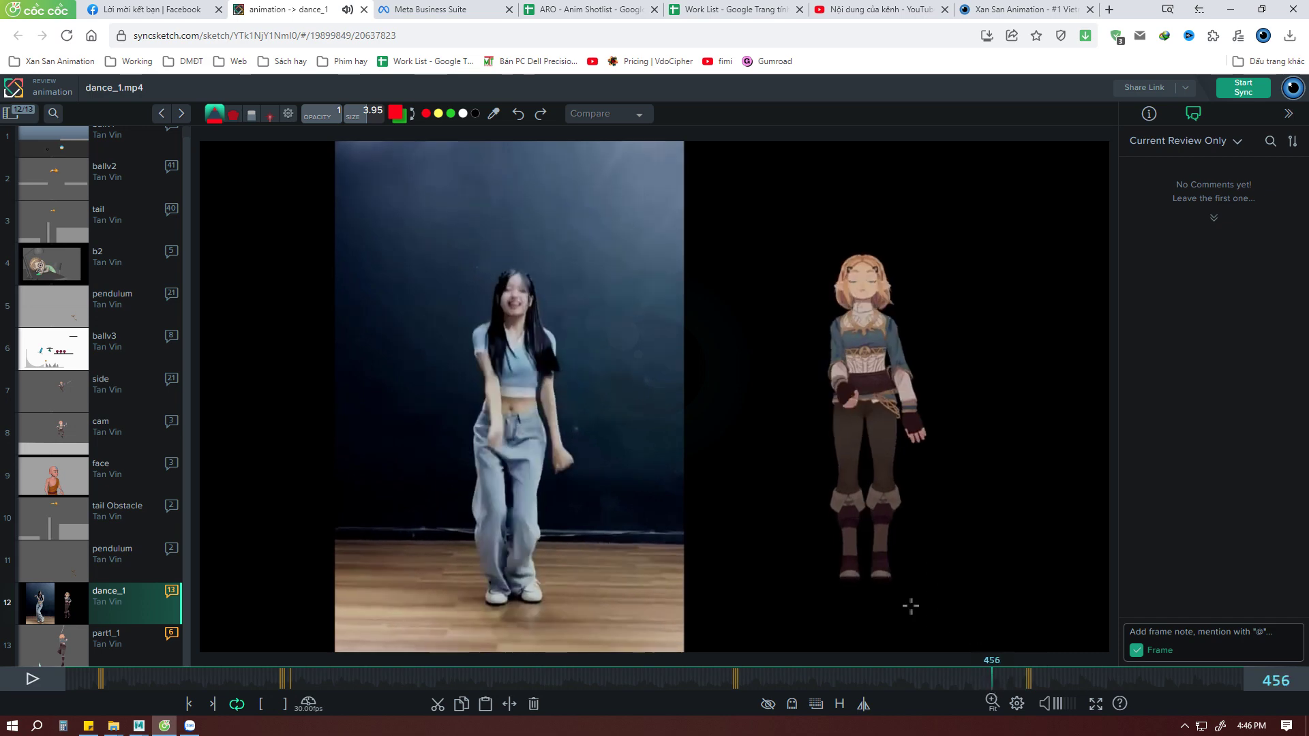
key(Right)
key(Right)
key(Right)
key(Right)
key(Right)
key(Right)
key(Right)
key(Right)
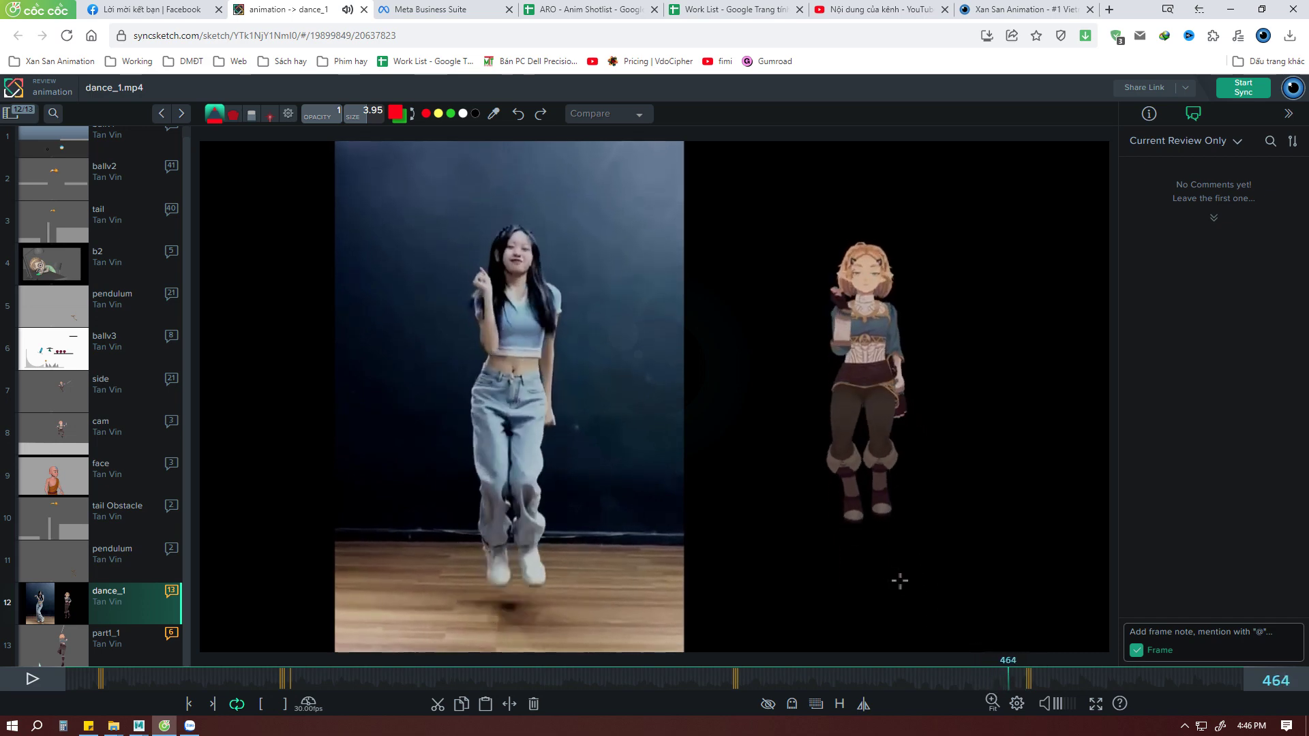
key(Right)
key(Right)
key(Right)
key(Right)
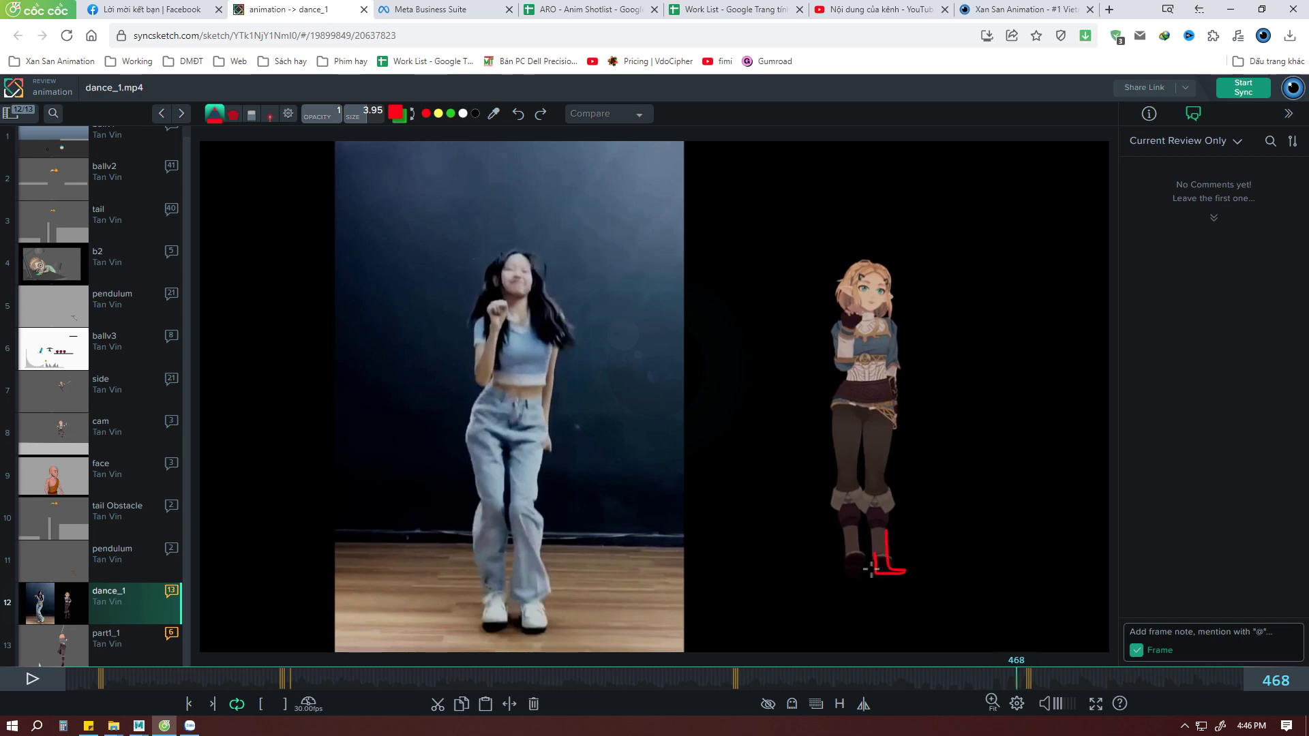
key(Right)
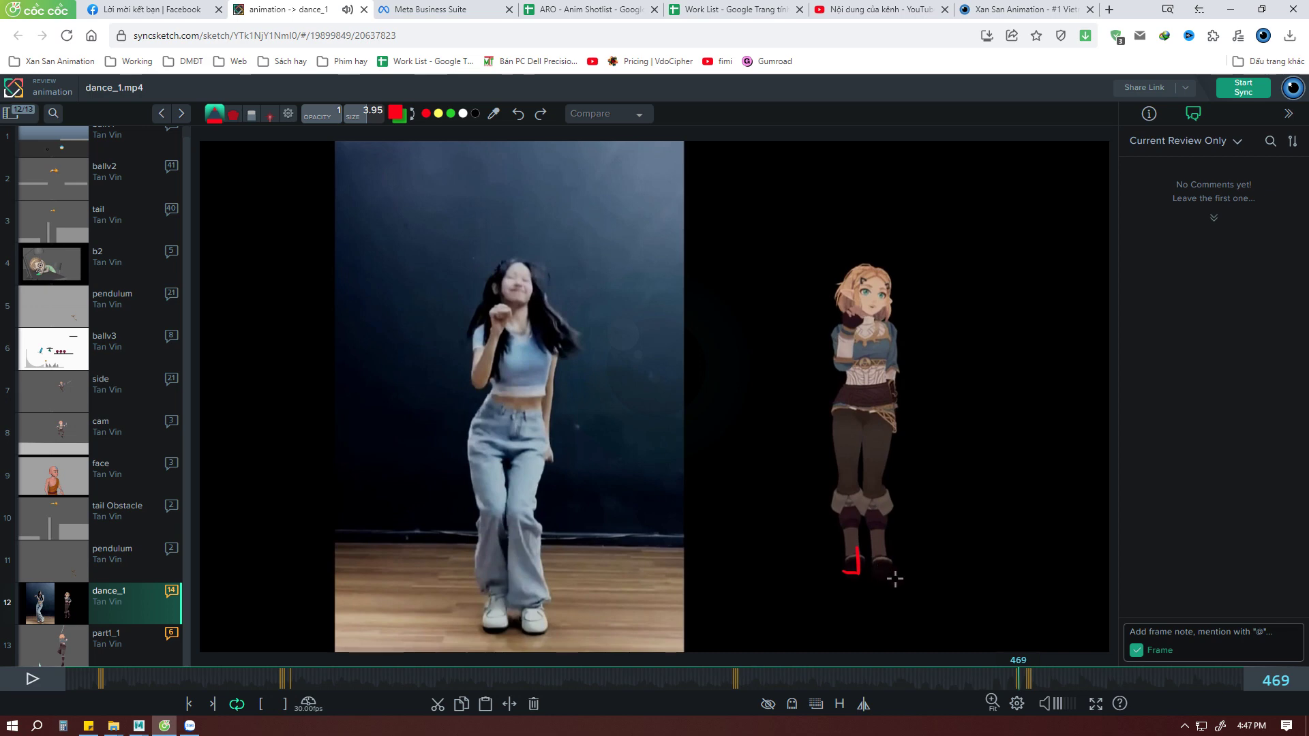
key(Left)
key(Right)
key(Right)
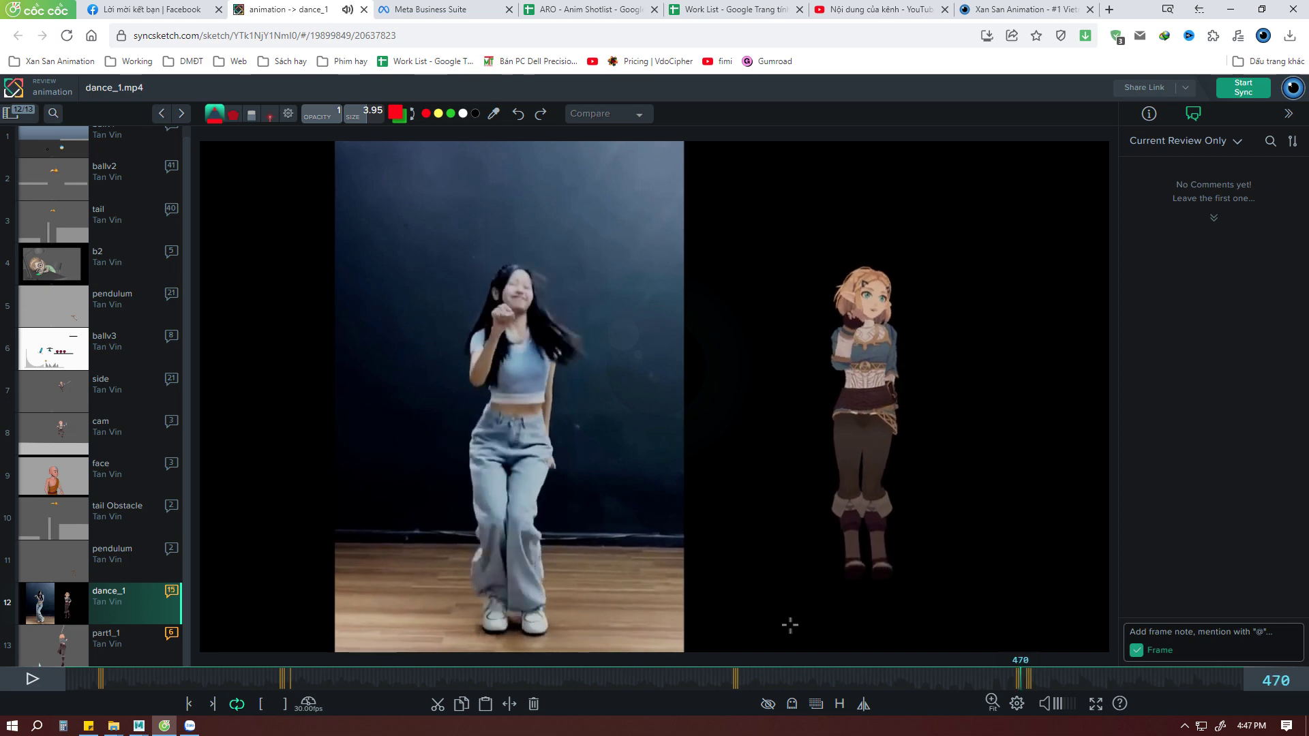
key(Right)
key(Right)
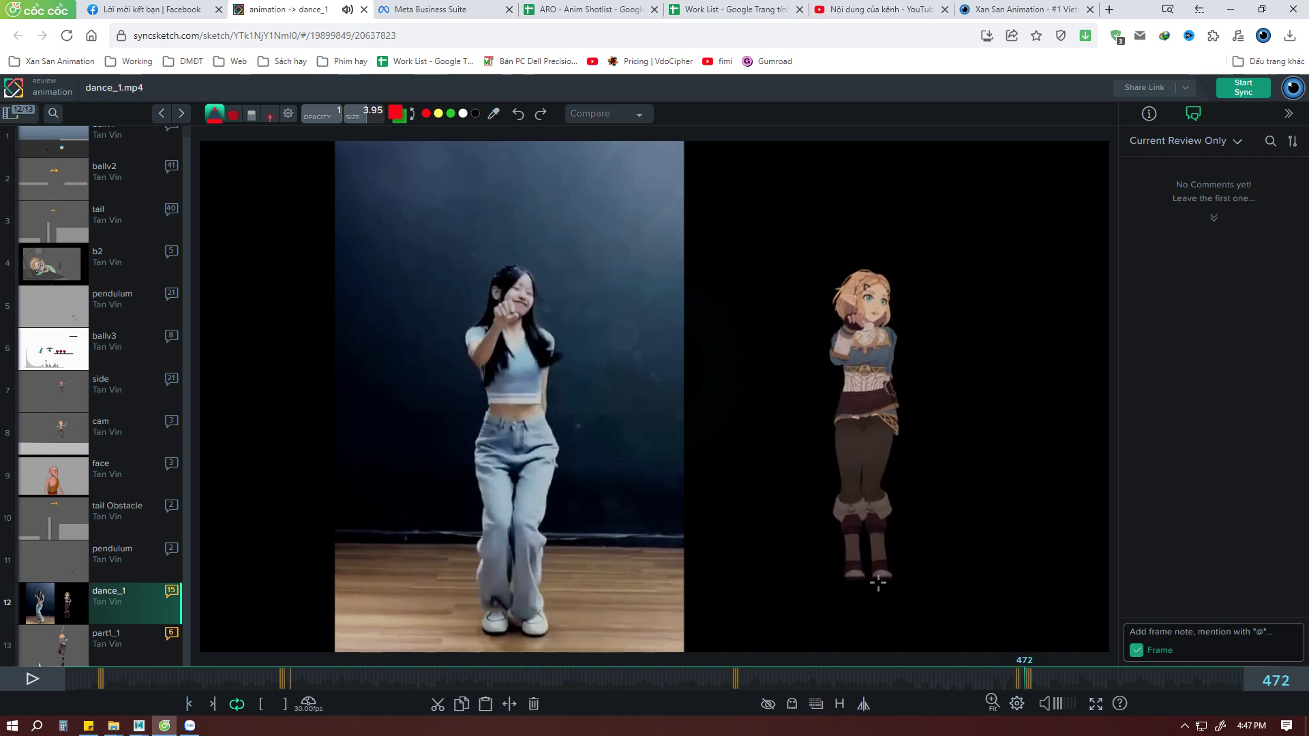
key(Right)
key(Left)
key(Left)
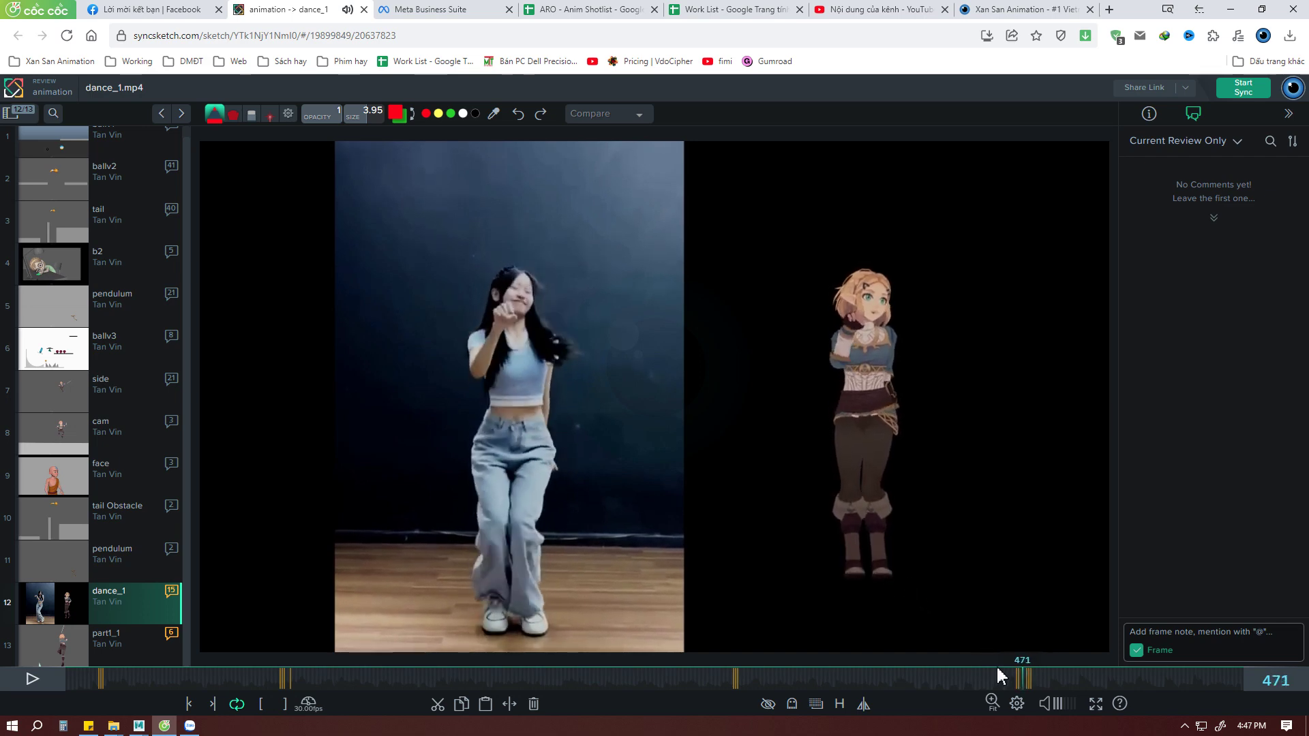
Compare the annotated poses between frames 468 and 479, focusing on frame 475.
click(1017, 681)
key(Right)
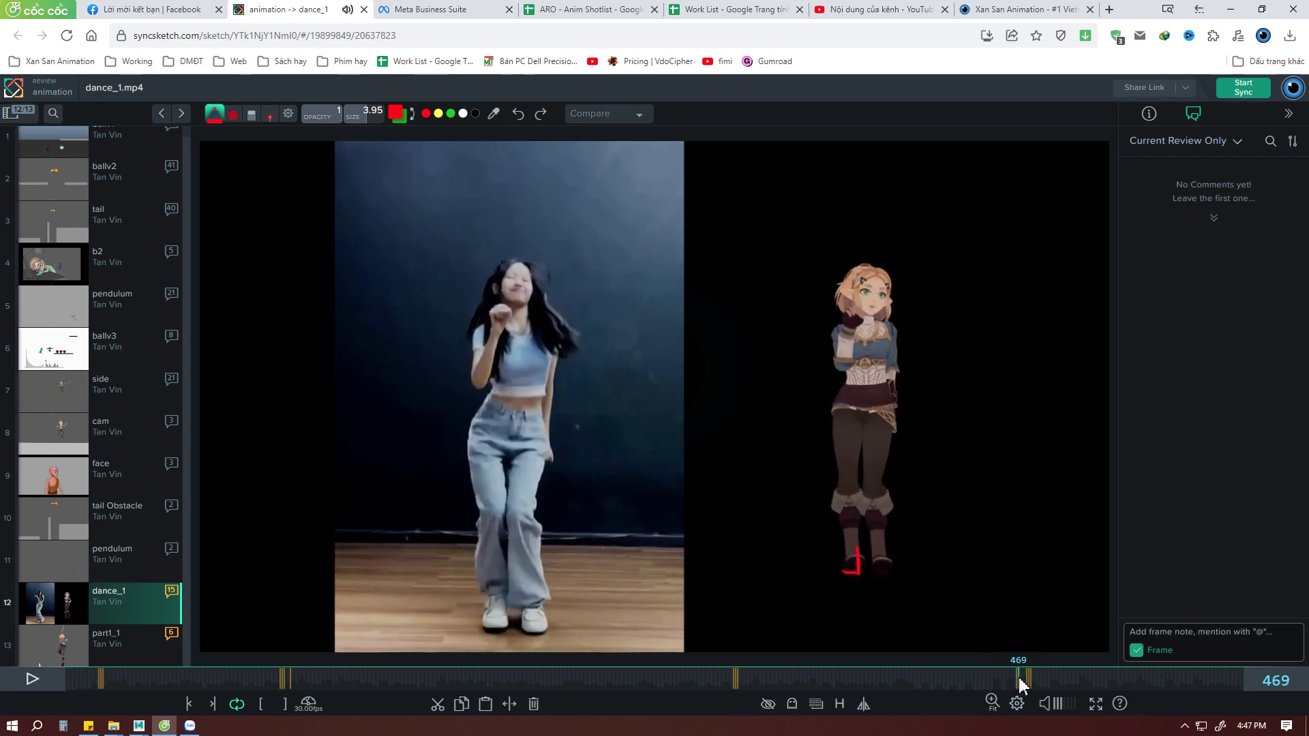
key(Right)
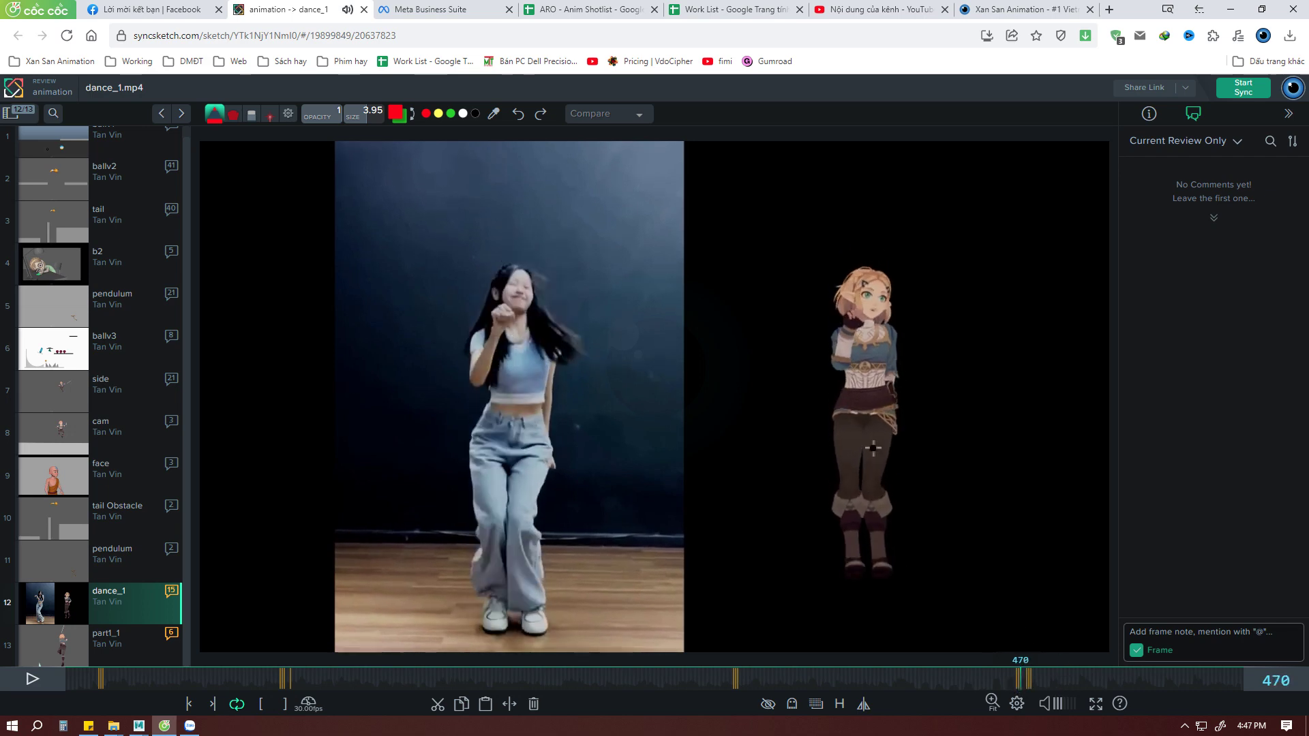
key(Right)
key(Right)
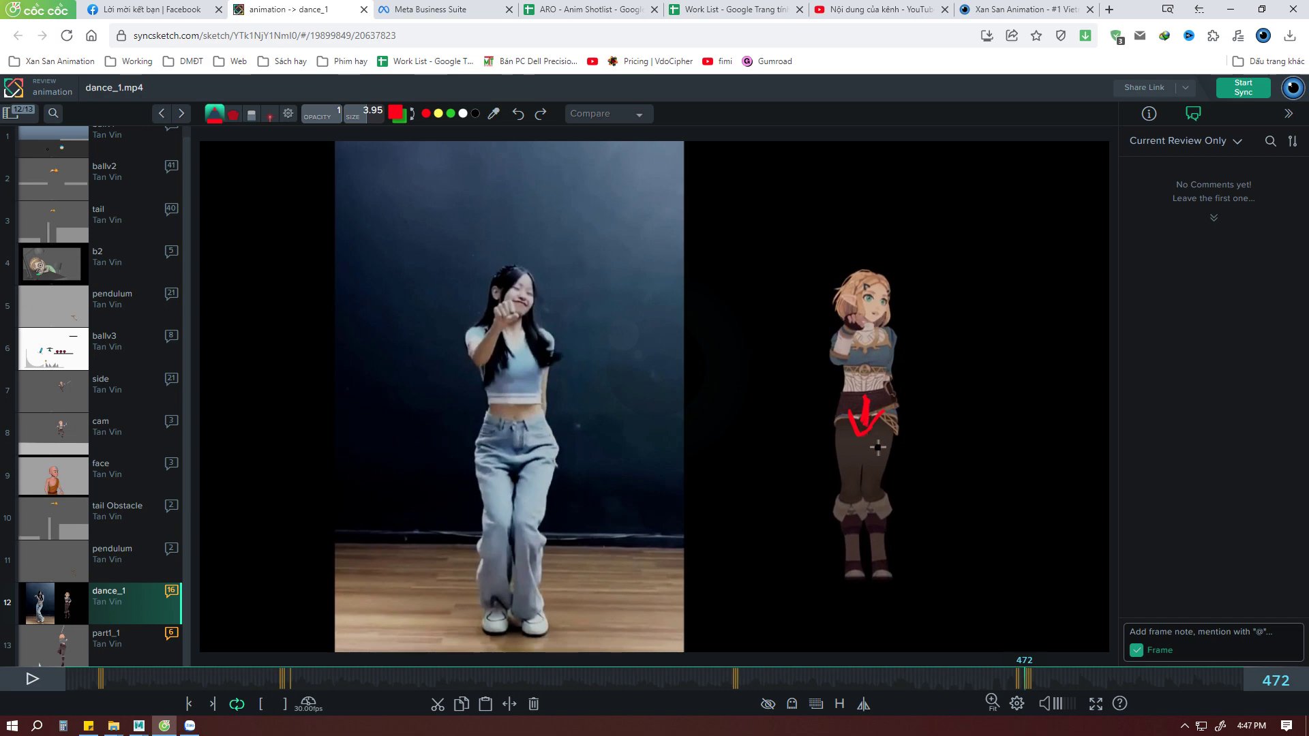
key(Right)
key(Right)
key(Right)
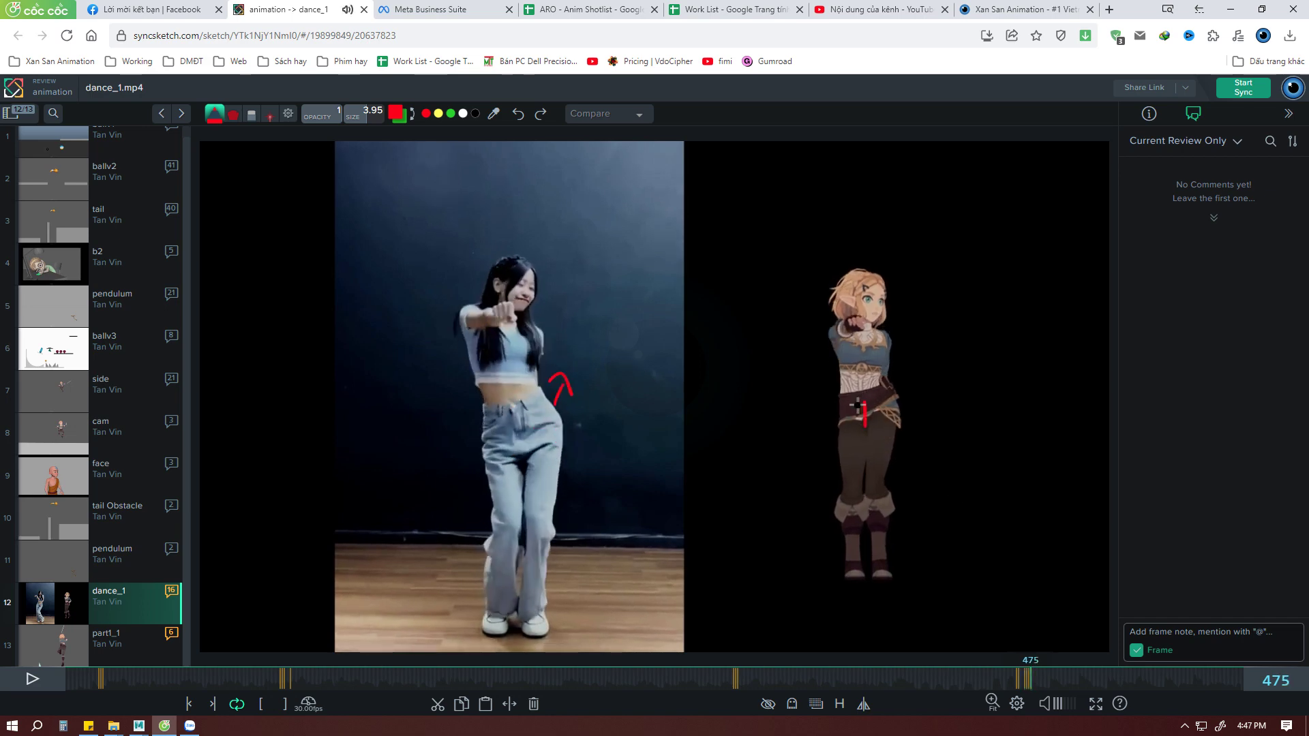
key(Left)
key(Left)
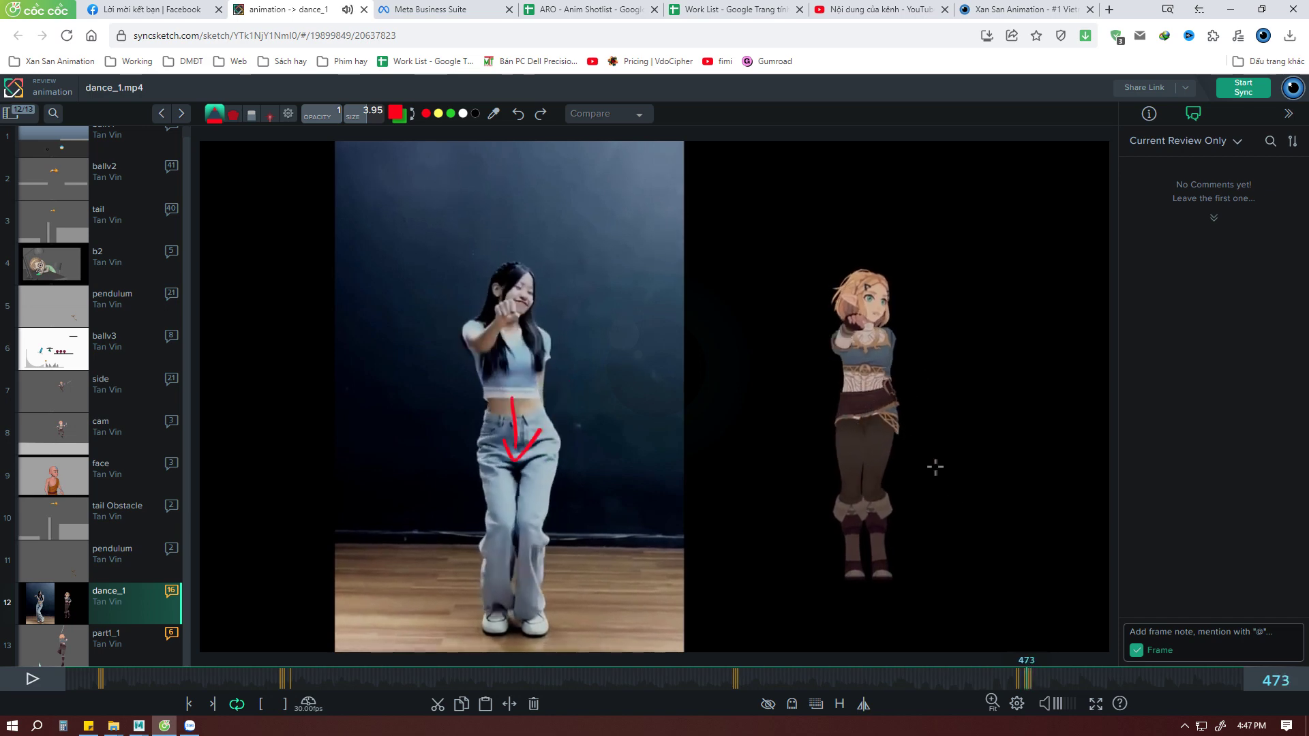
key(Left)
key(Right)
key(Right)
key(Right)
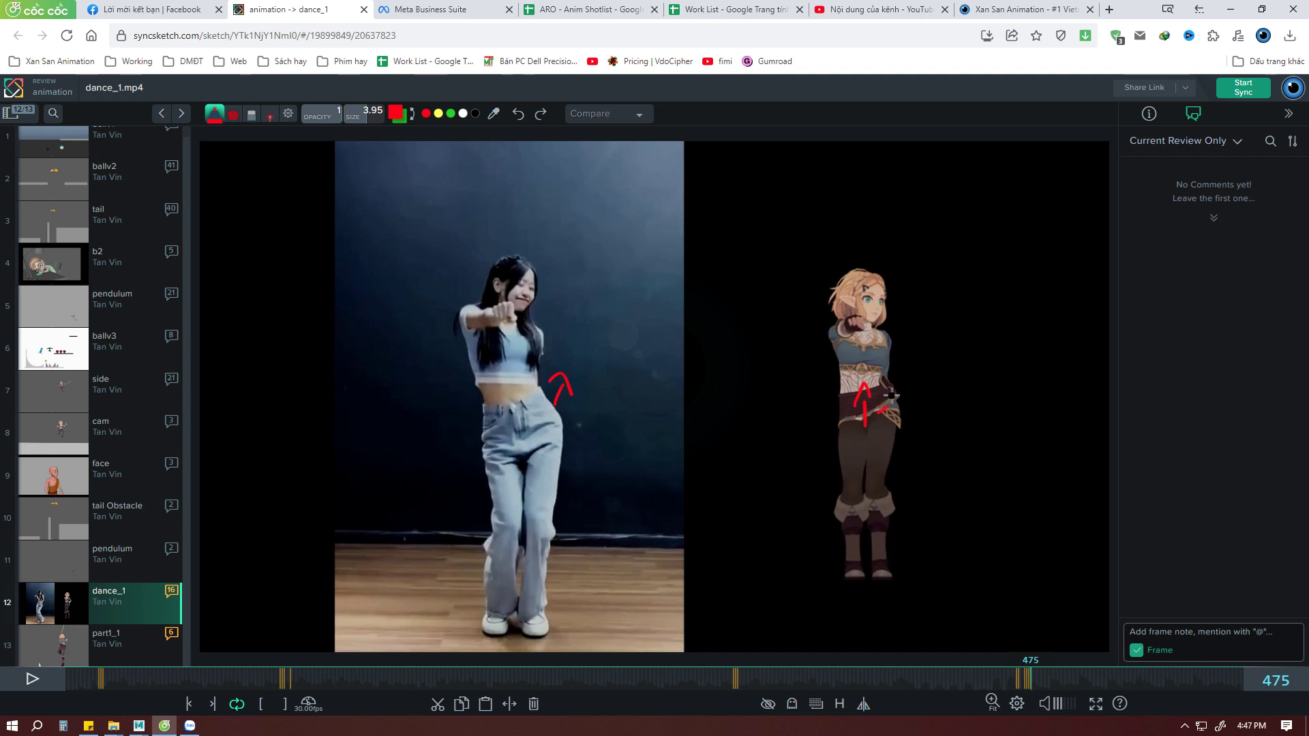
key(Right)
key(Right)
key(Right)
key(Right)
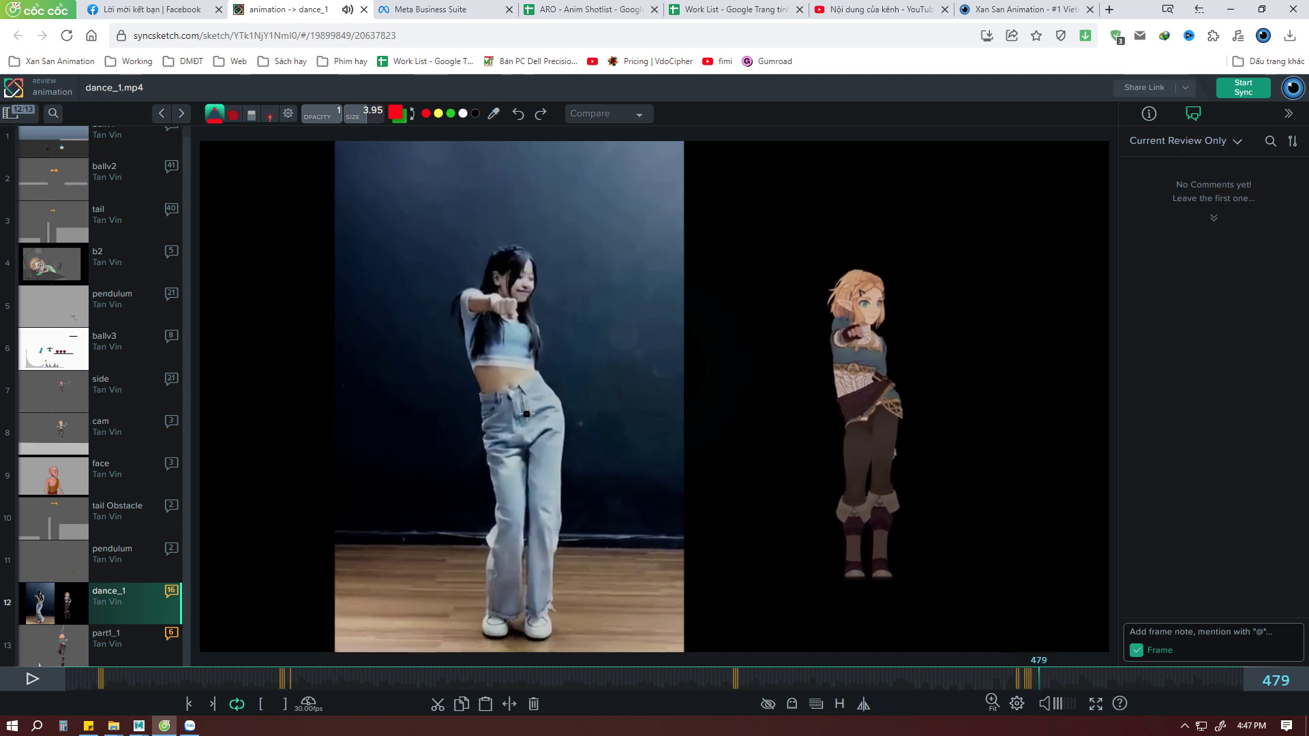
key(Left)
key(Left)
key(Left)
key(Left)
key(Left)
key(Left)
key(Left)
key(Left)
key(Left)
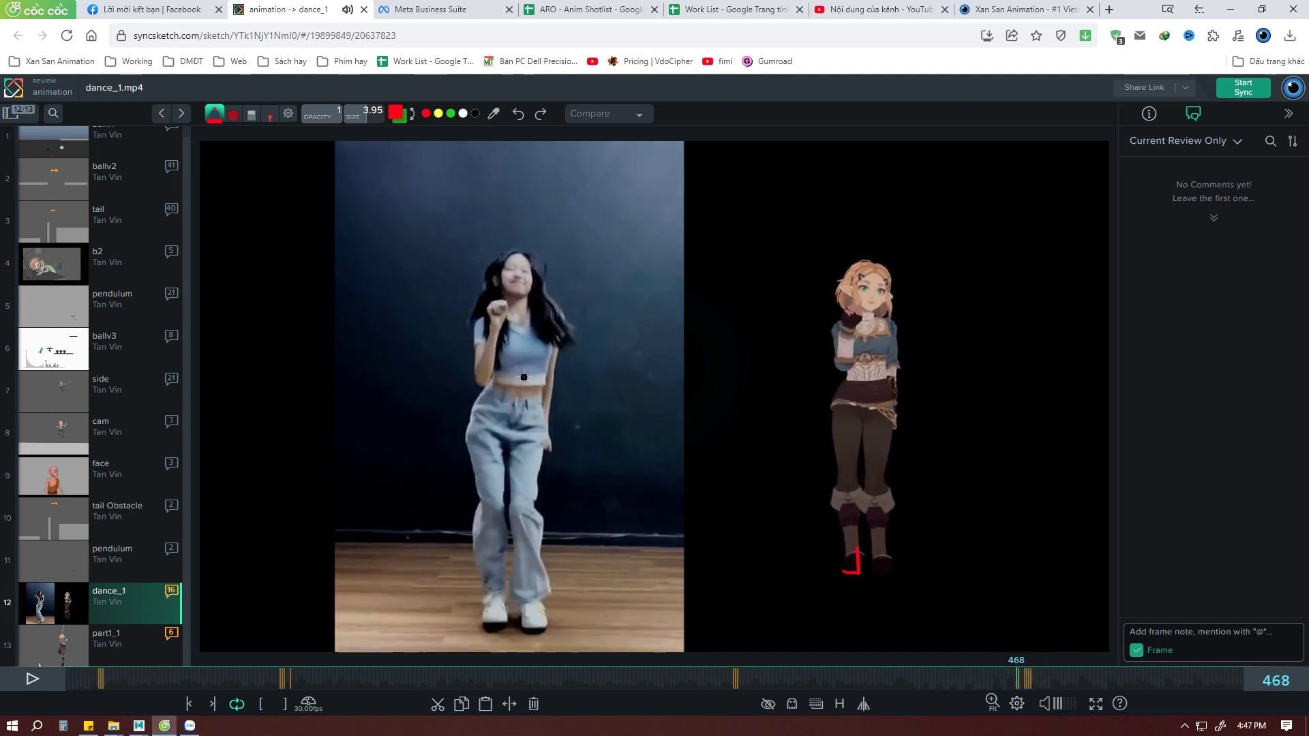
key(Left)
key(Right)
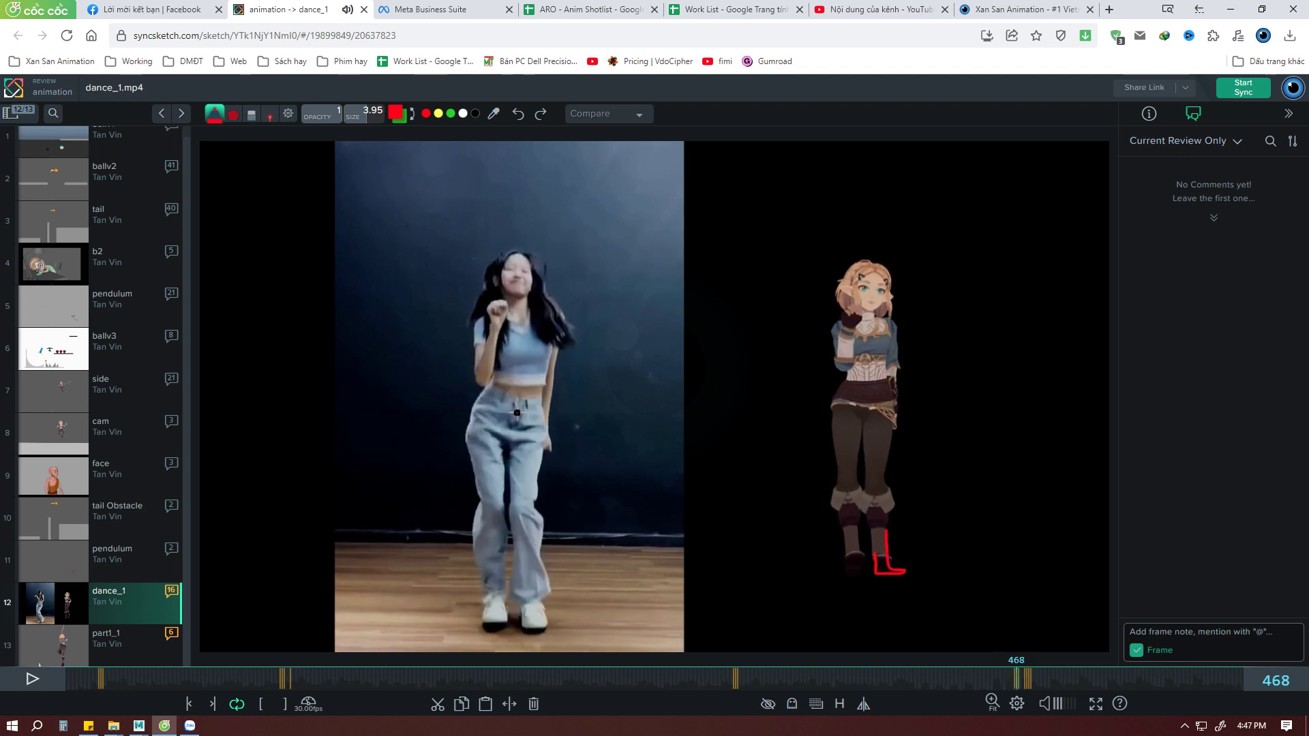
key(Right)
key(Right)
key(Right)
key(Right)
key(Right)
key(Right)
key(Right)
key(Right)
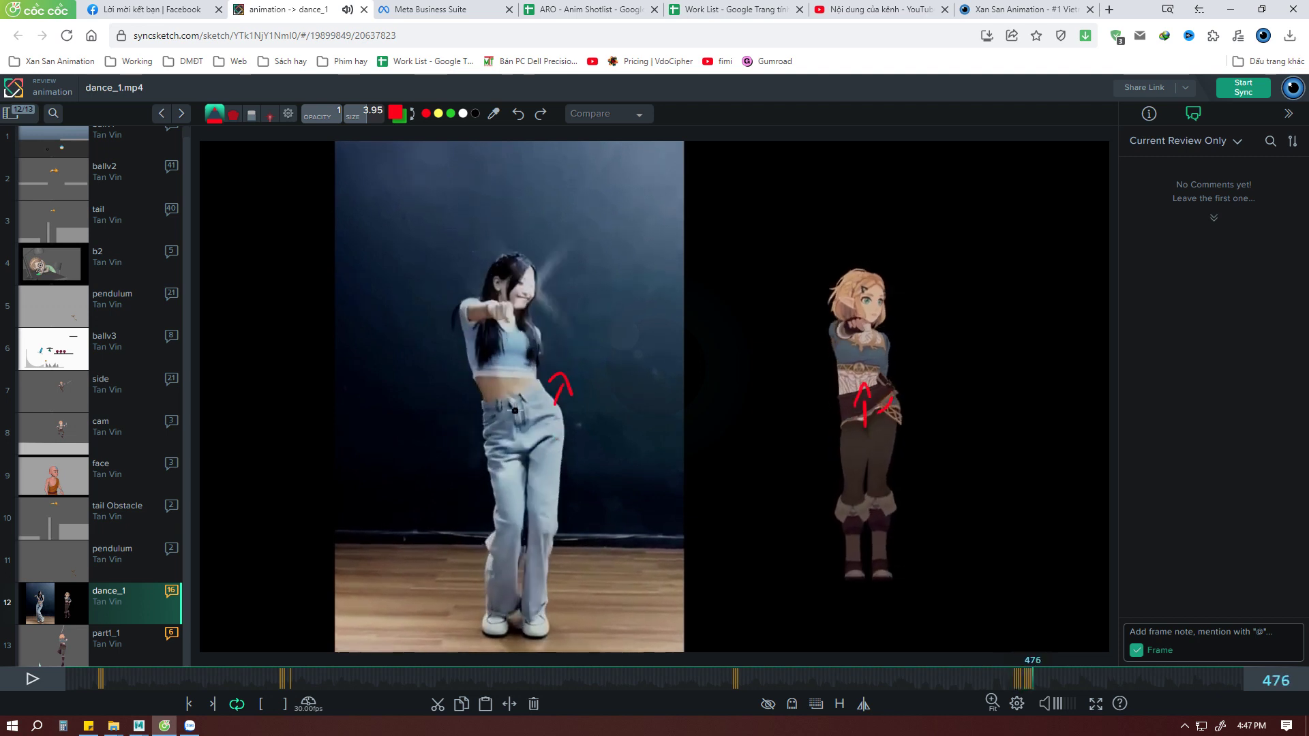
Draw red down and up arrows beside the reference dancer on frame 476.
drag(594, 305, 587, 409)
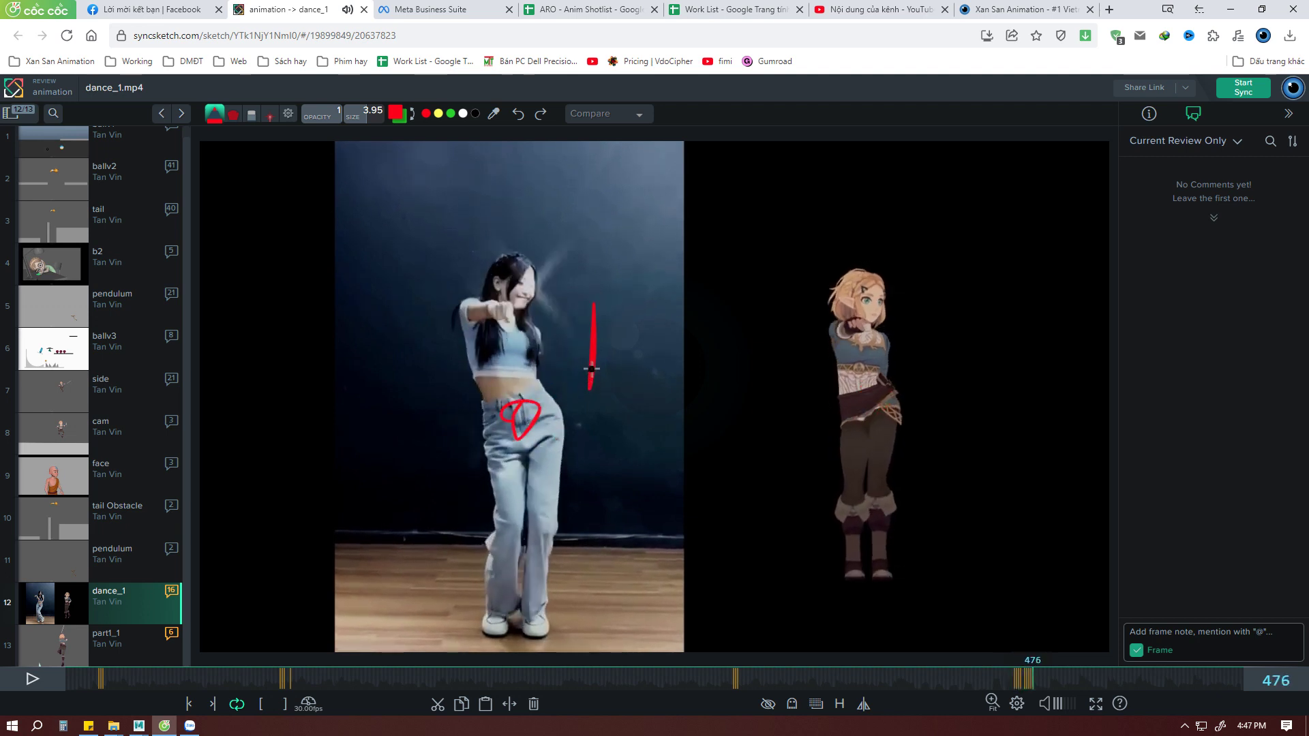
drag(576, 363, 616, 362)
mouse_move(619, 437)
mouse_down()
mouse_move(641, 320)
mouse_move(656, 361)
mouse_up()
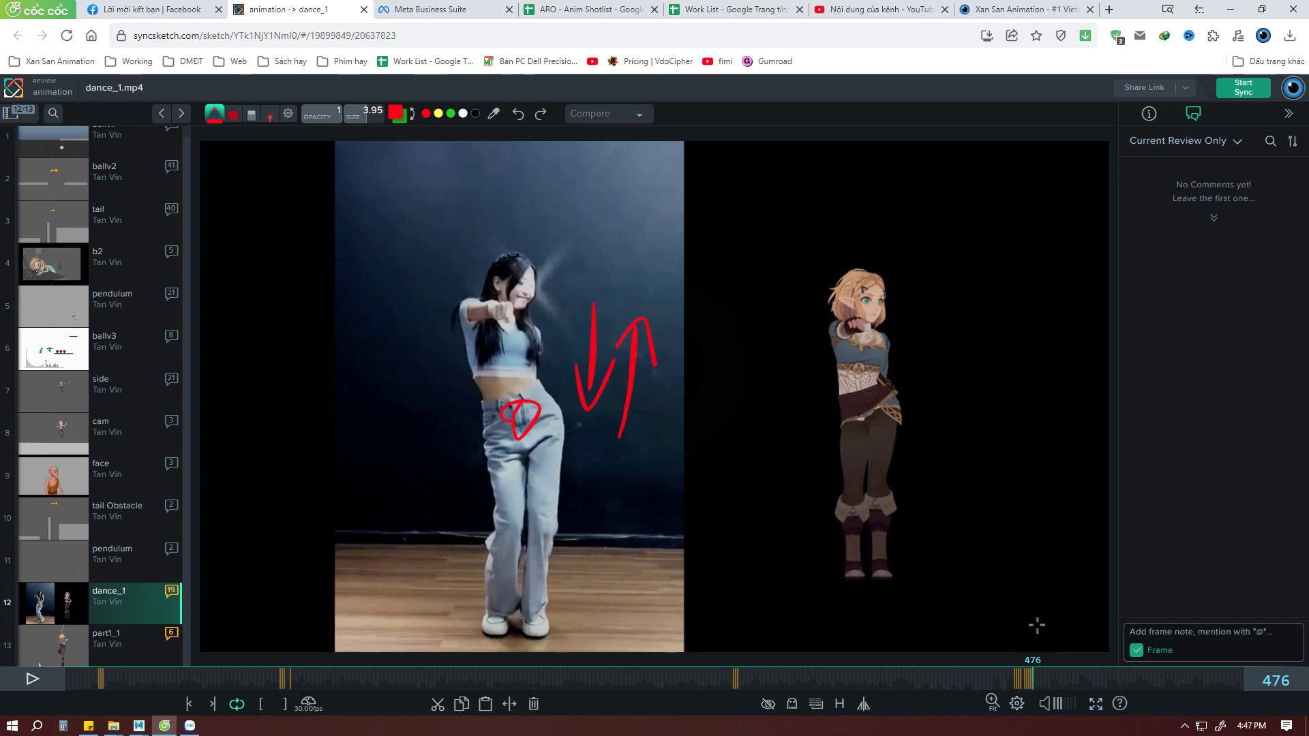
Advance through frames 477–494 and settle on the annotated frame 492.
mouse_move(1011, 686)
mouse_down()
mouse_move(1055, 682)
mouse_move(1035, 682)
mouse_up()
key(Right)
key(Right)
key(Right)
key(Right)
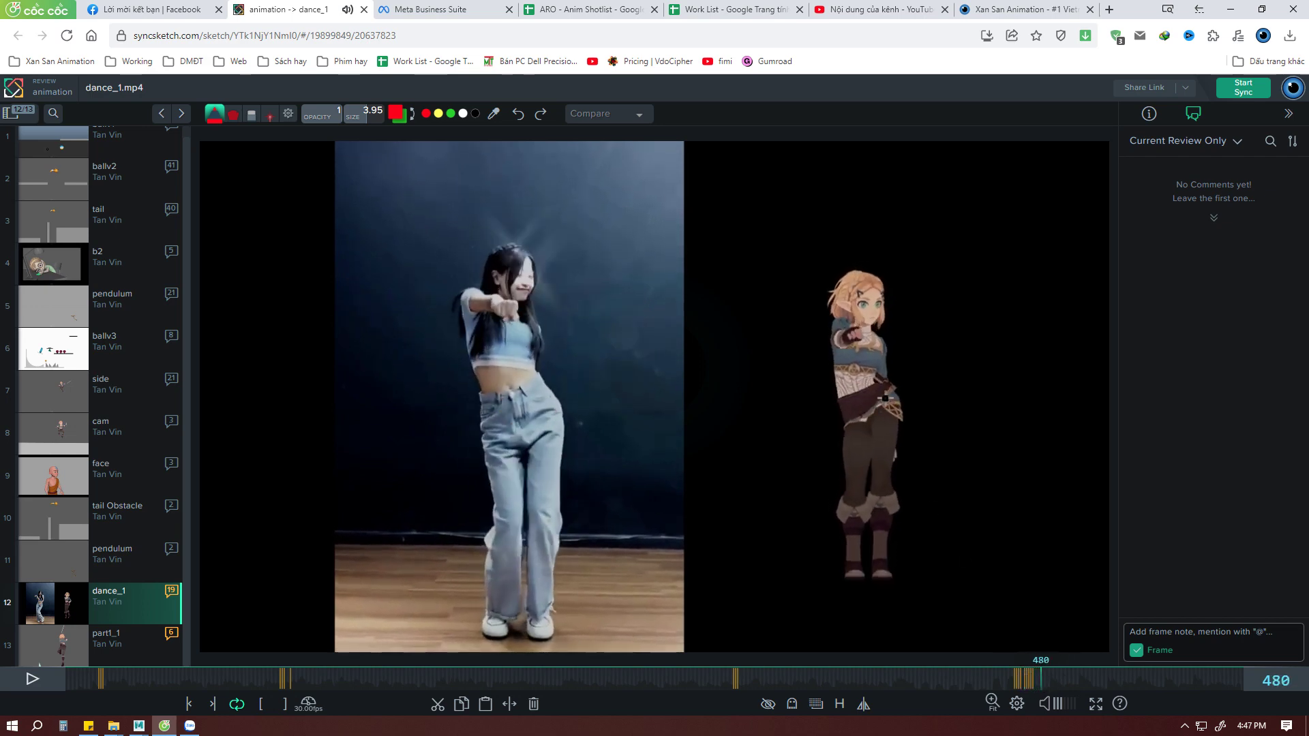
key(Right)
key(Right)
key(Right)
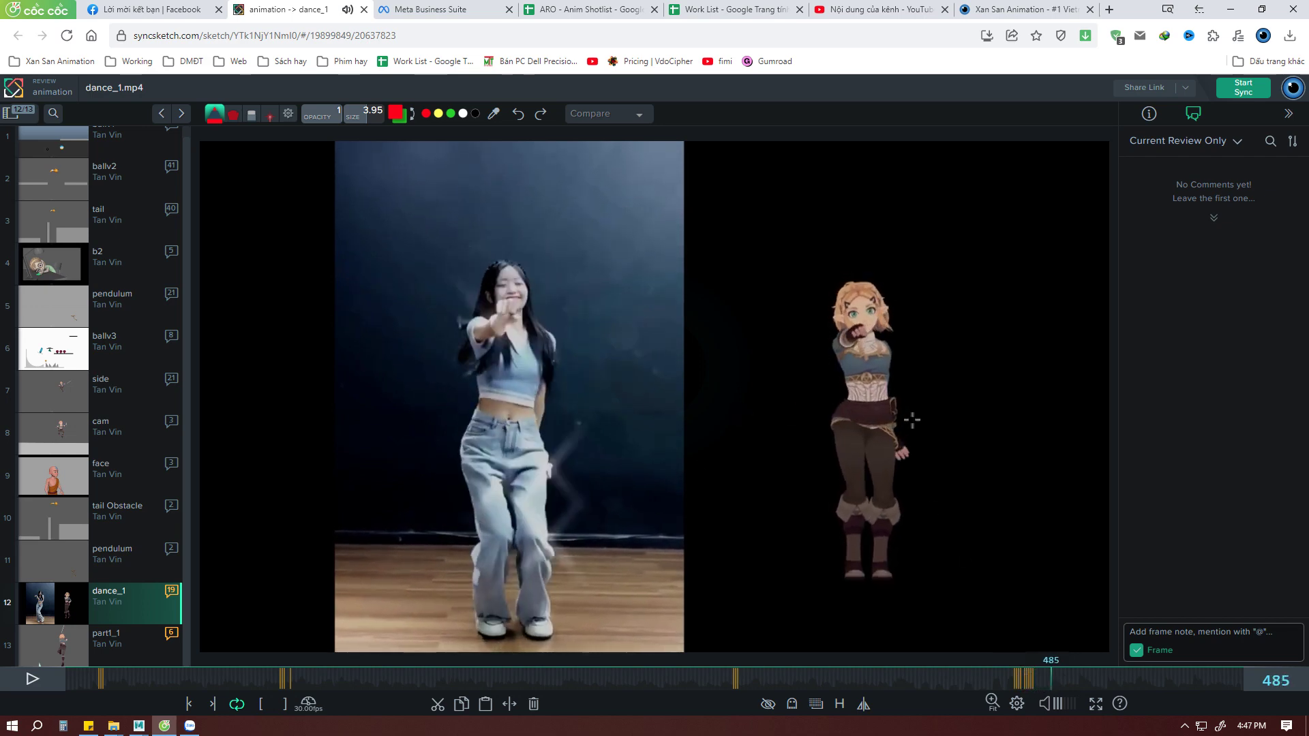
key(Right)
key(Right)
key(Right)
key(Right)
key(Right)
key(Right)
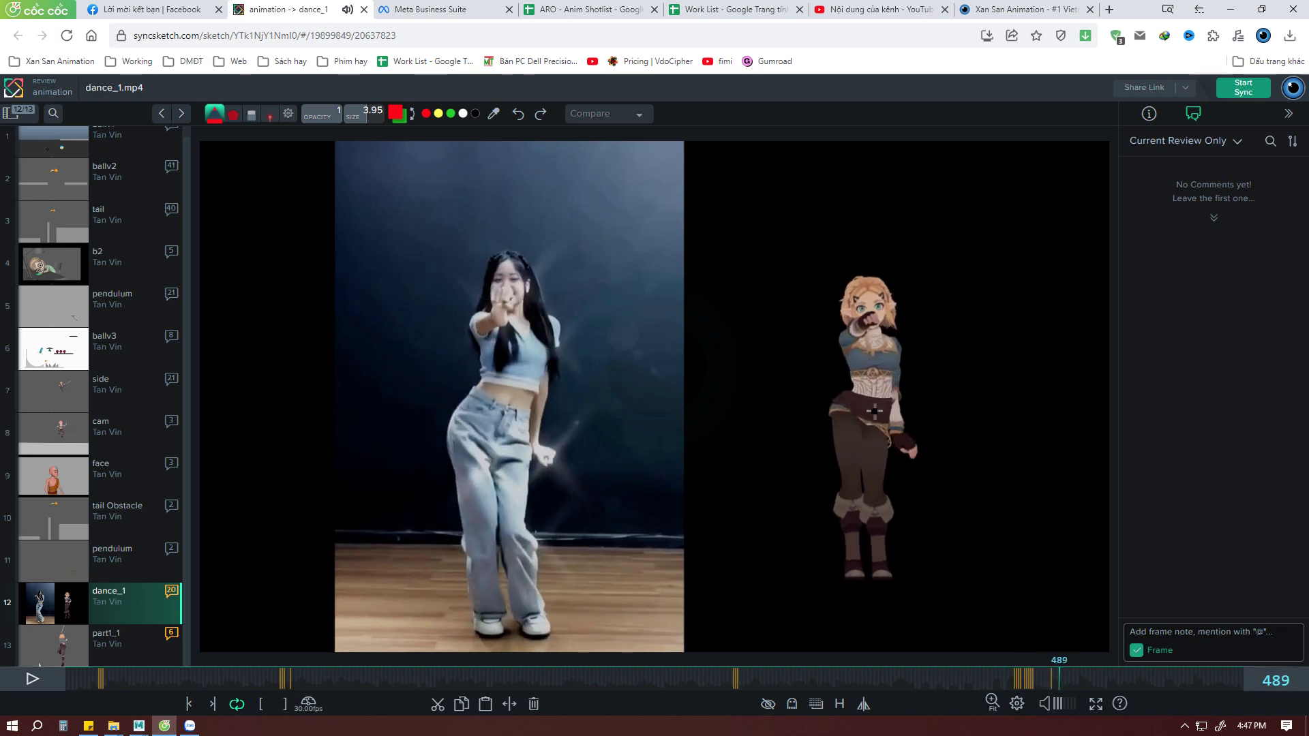
key(Right)
key(Right)
key(Right)
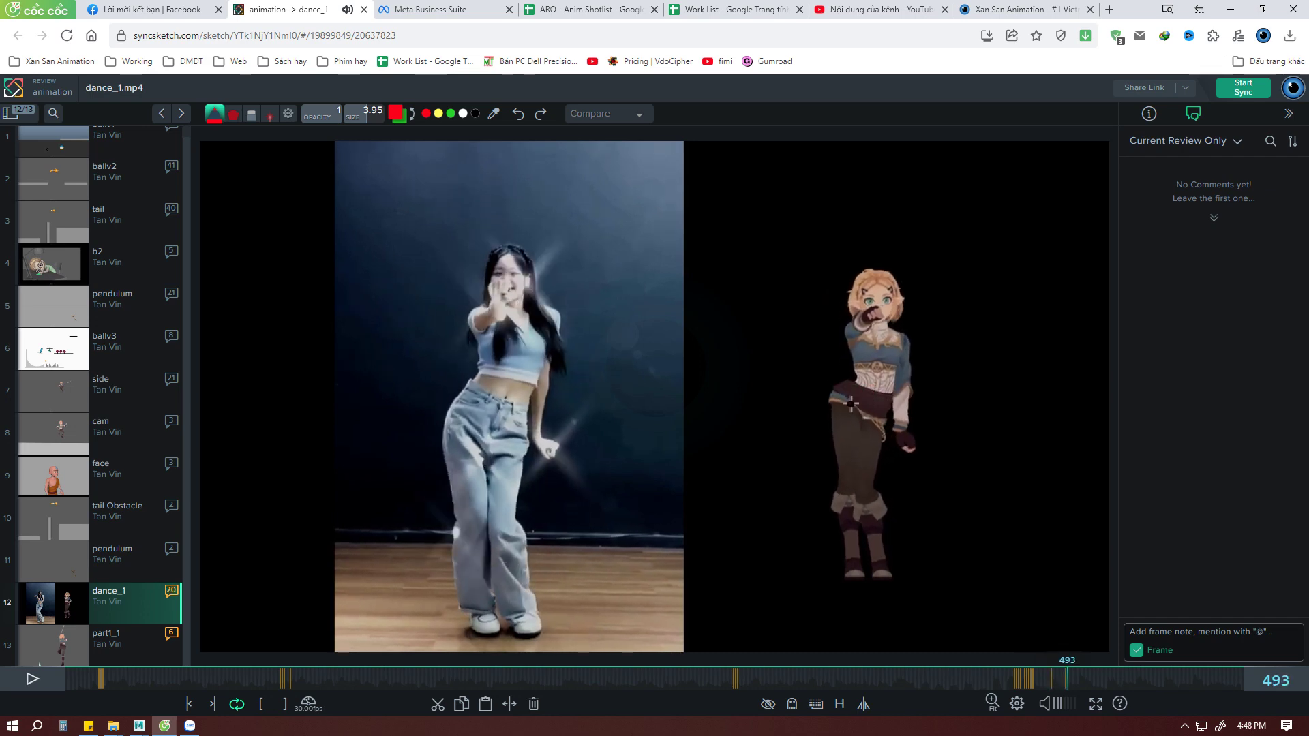
key(Right)
key(Left)
key(Left)
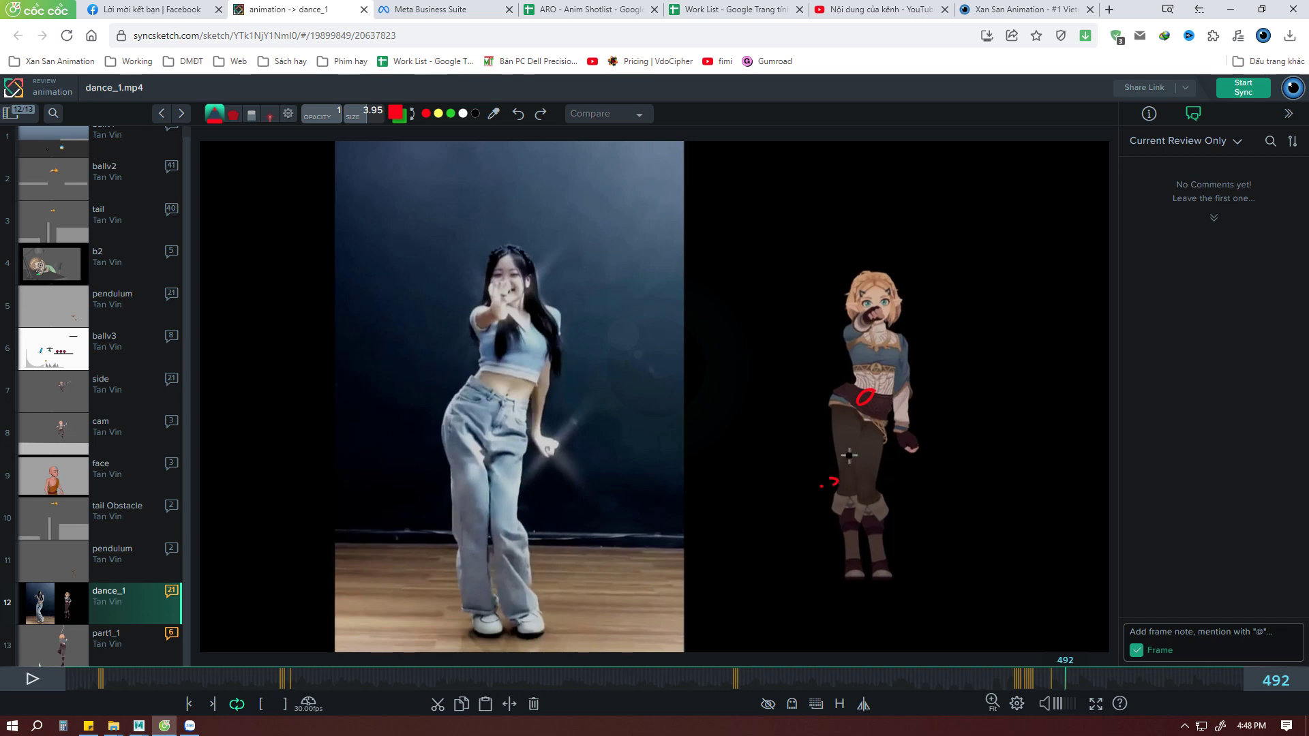
key(Left)
key(Left)
key(Left)
key(Left)
key(Left)
key(Left)
key(Left)
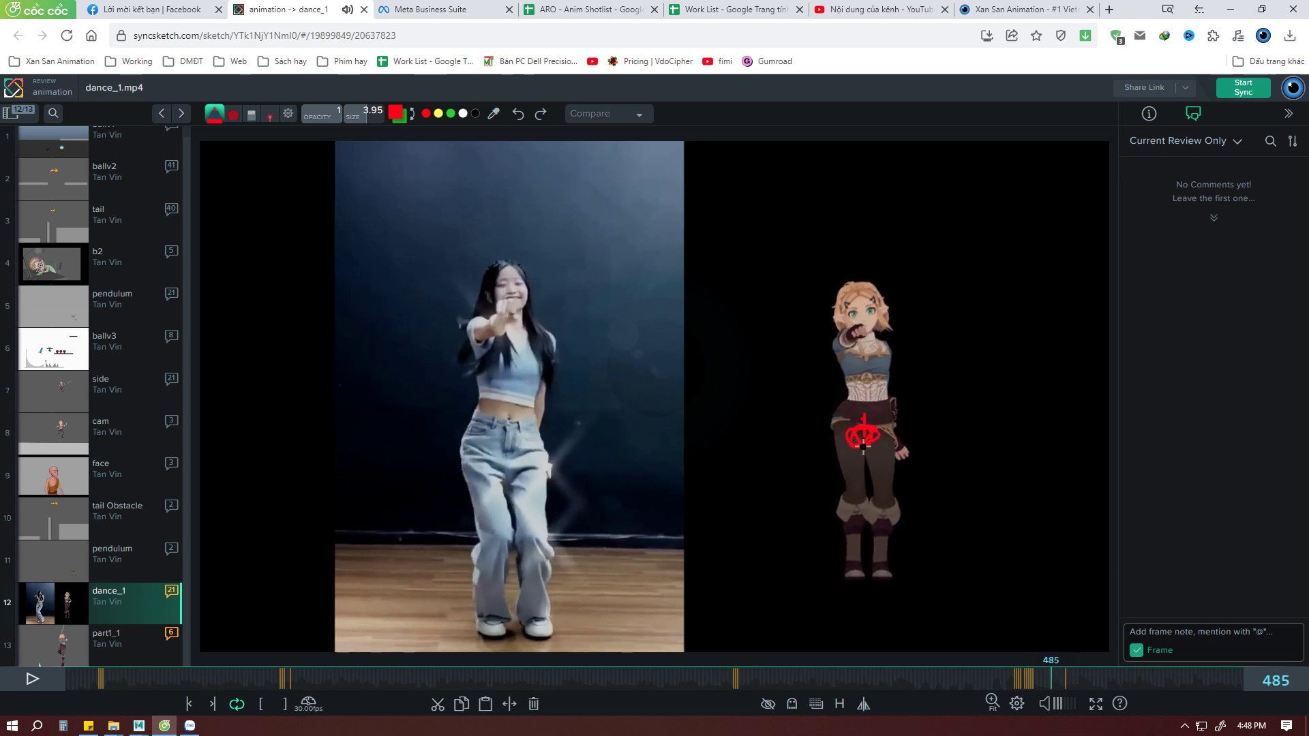
key(Right)
key(Right)
key(Right)
key(Right)
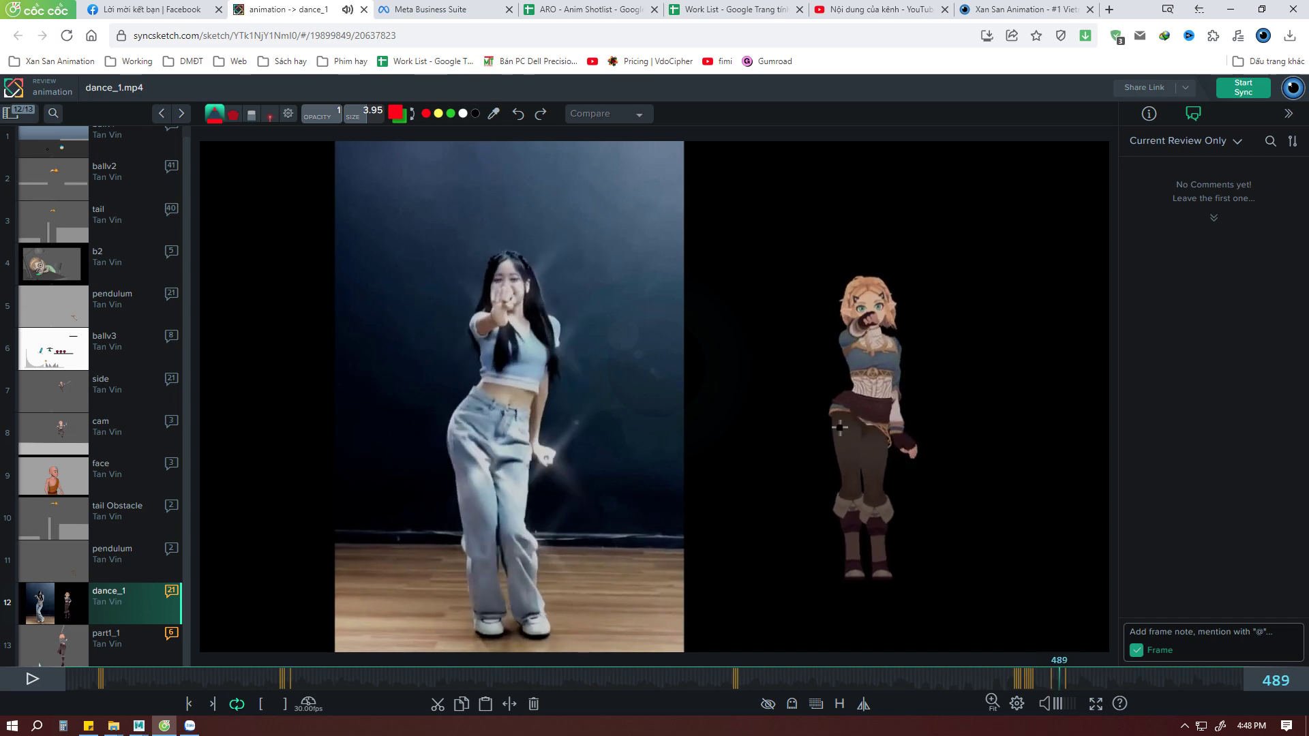
key(Right)
key(Right)
key(Right)
drag(1022, 681, 1028, 684)
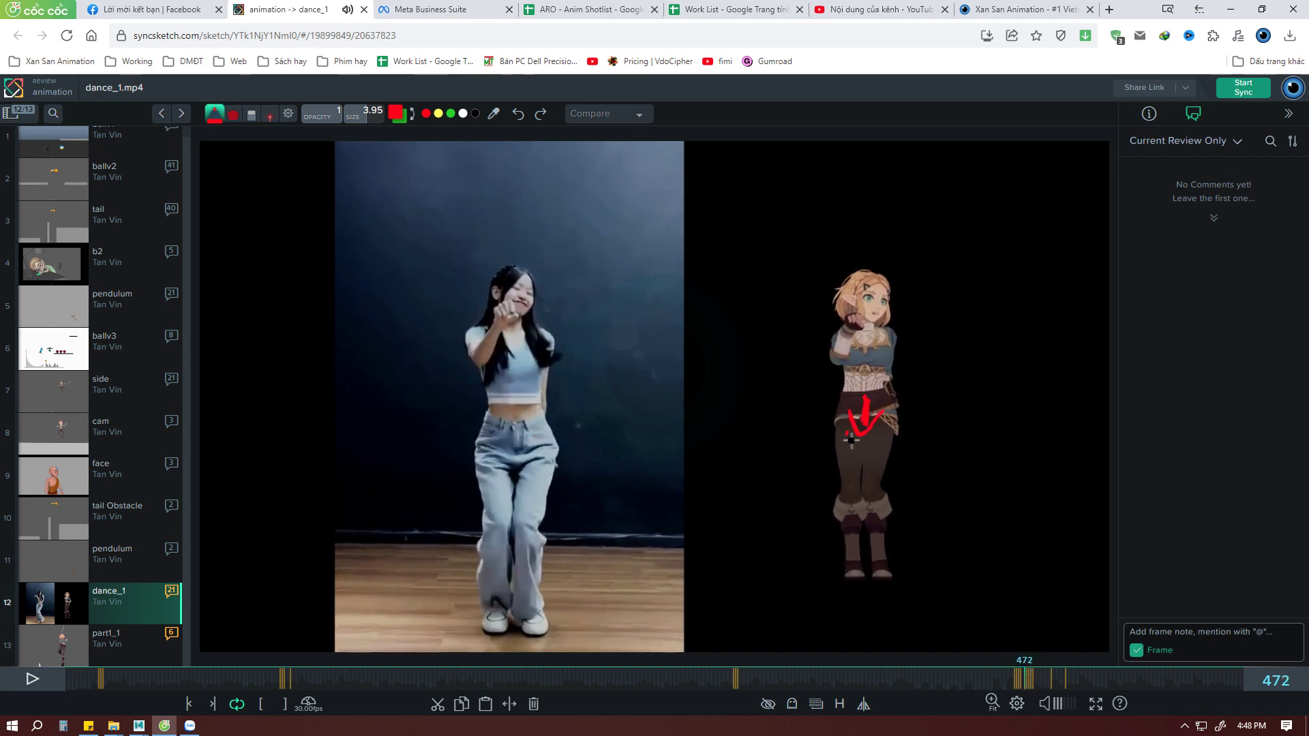
key(Right)
key(Right)
key(Right)
key(Right)
key(Right)
key(Right)
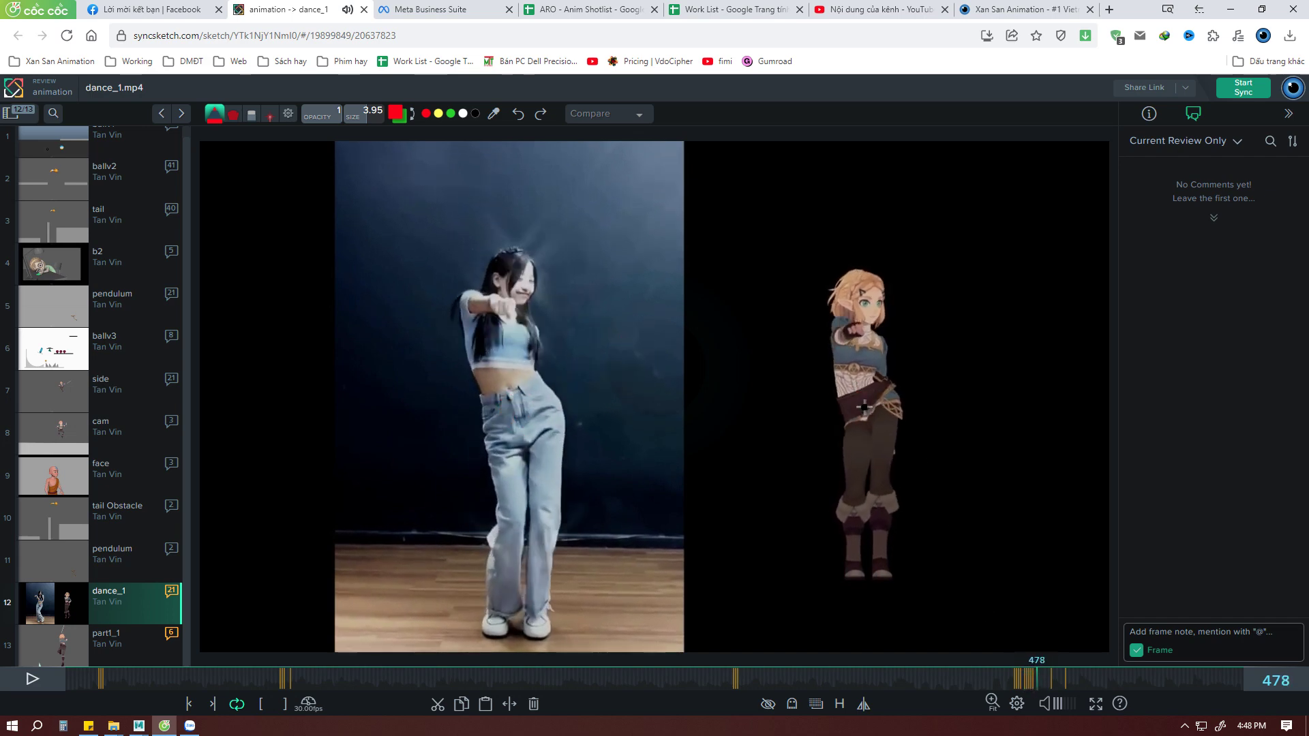
key(Right)
key(Right)
key(Right)
key(Right)
key(Right)
key(Right)
key(Right)
key(Right)
key(Right)
key(Right)
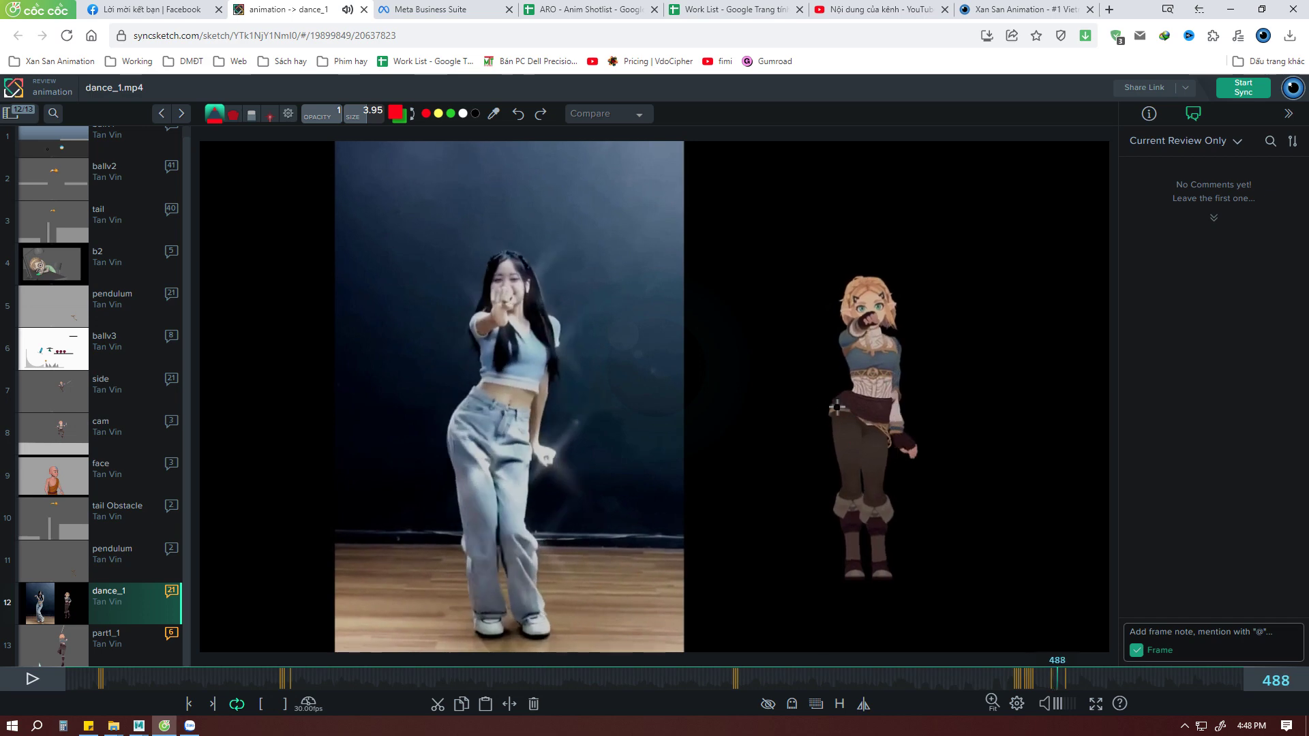
key(Right)
key(Right)
key(Right)
key(Right)
key(Right)
key(Right)
key(Right)
key(Right)
key(Right)
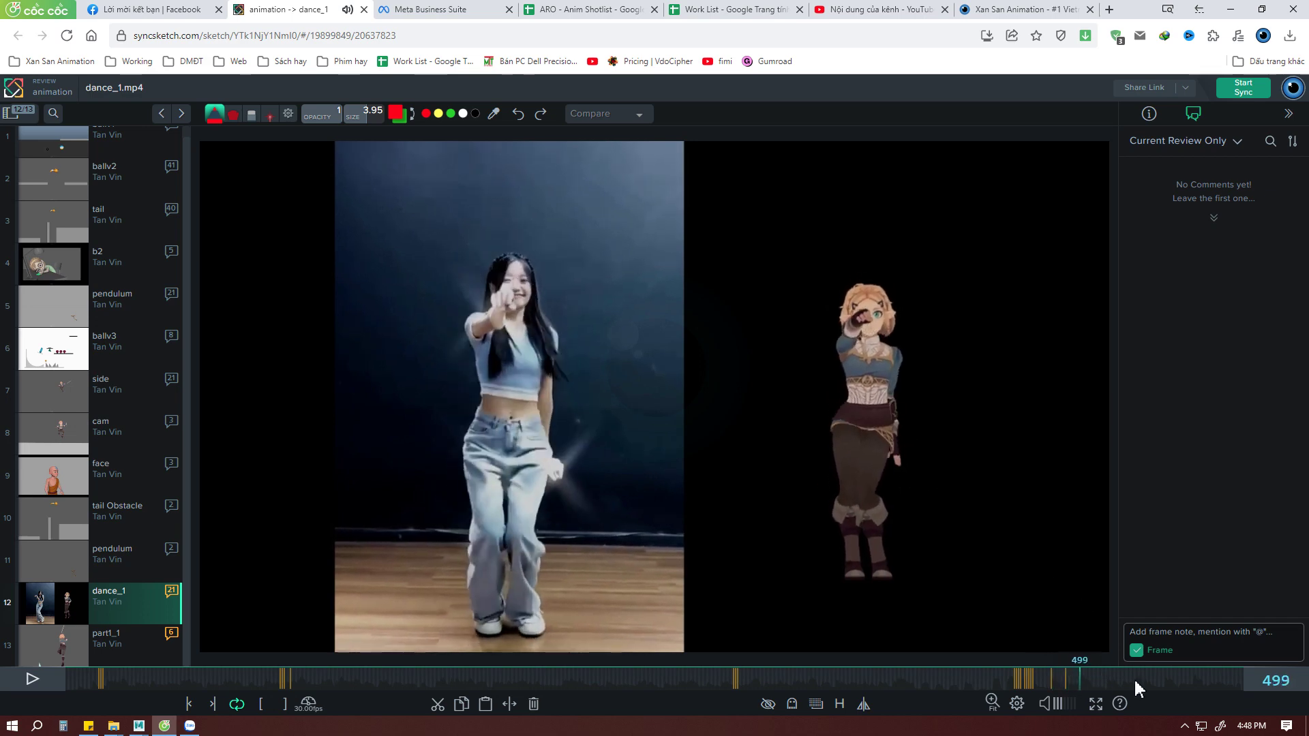
Play the review from the start, pause at frame 120, then move the playhead to frame 221.
click(1155, 680)
click(1033, 679)
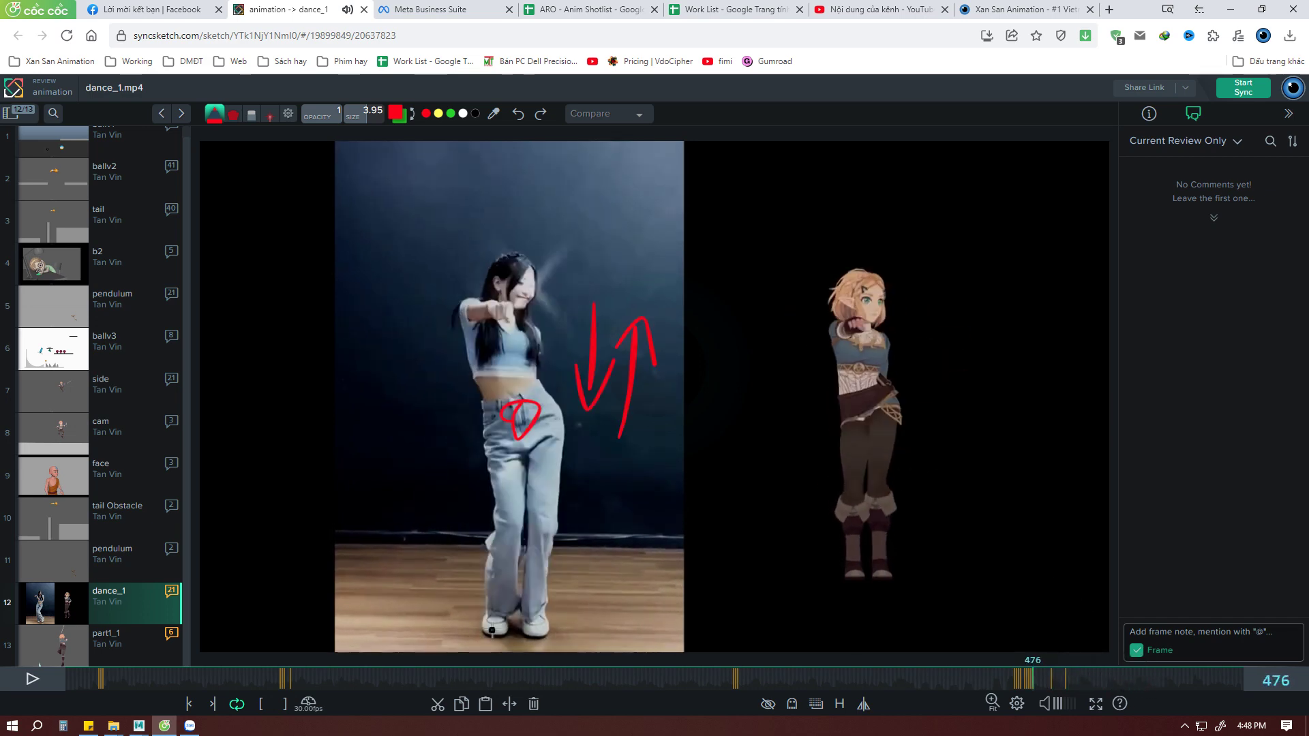
click(68, 680)
key(space)
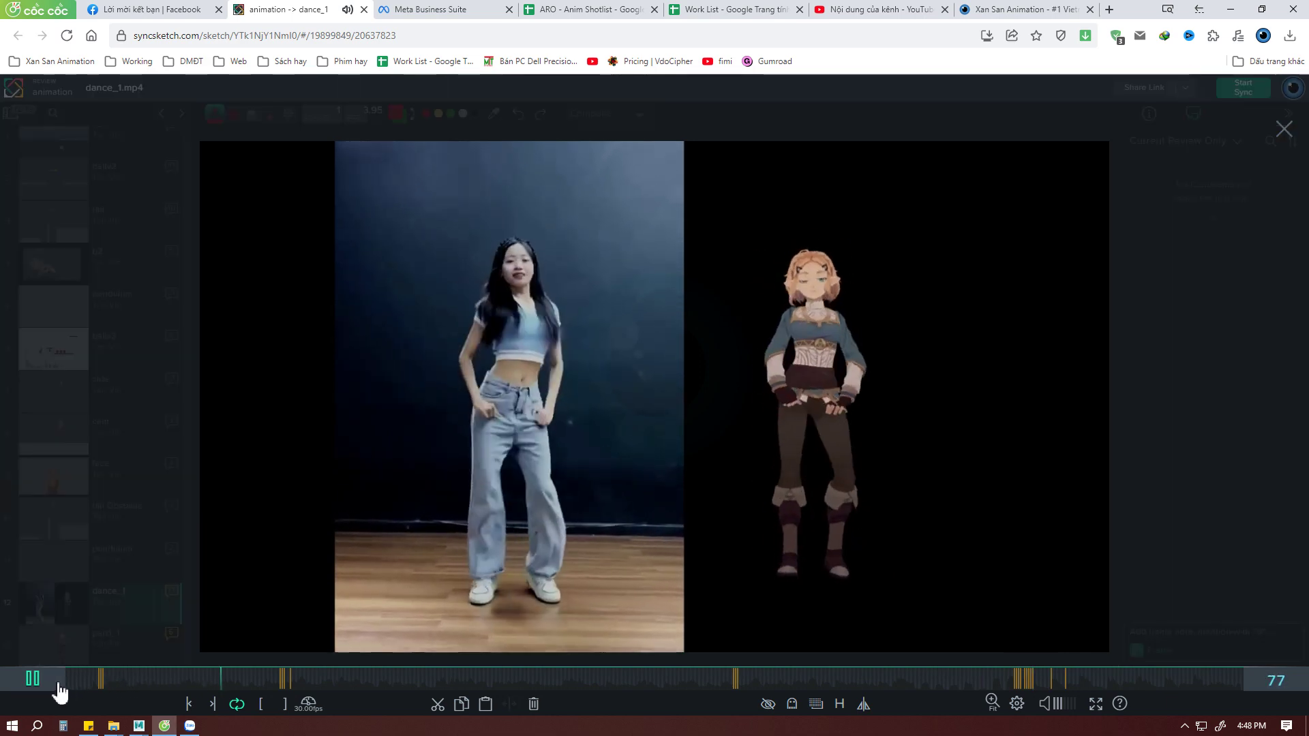
key(space)
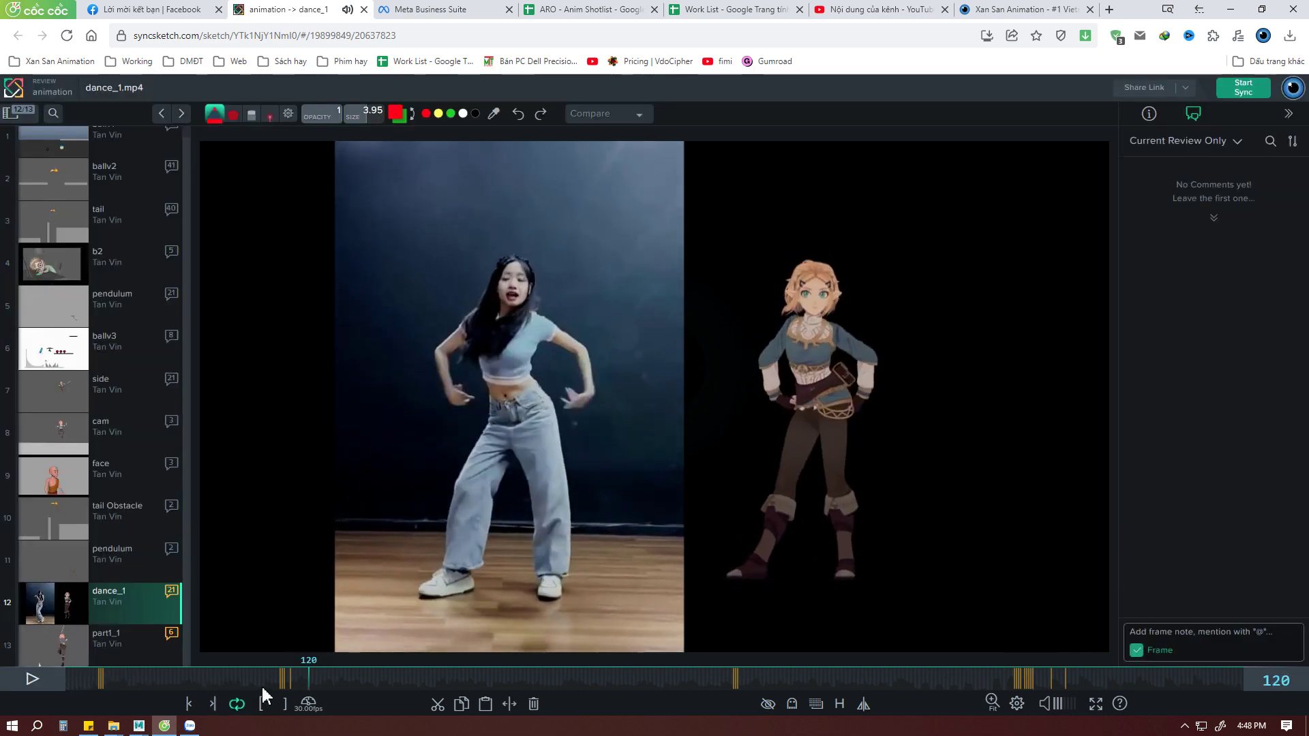
drag(321, 680, 514, 681)
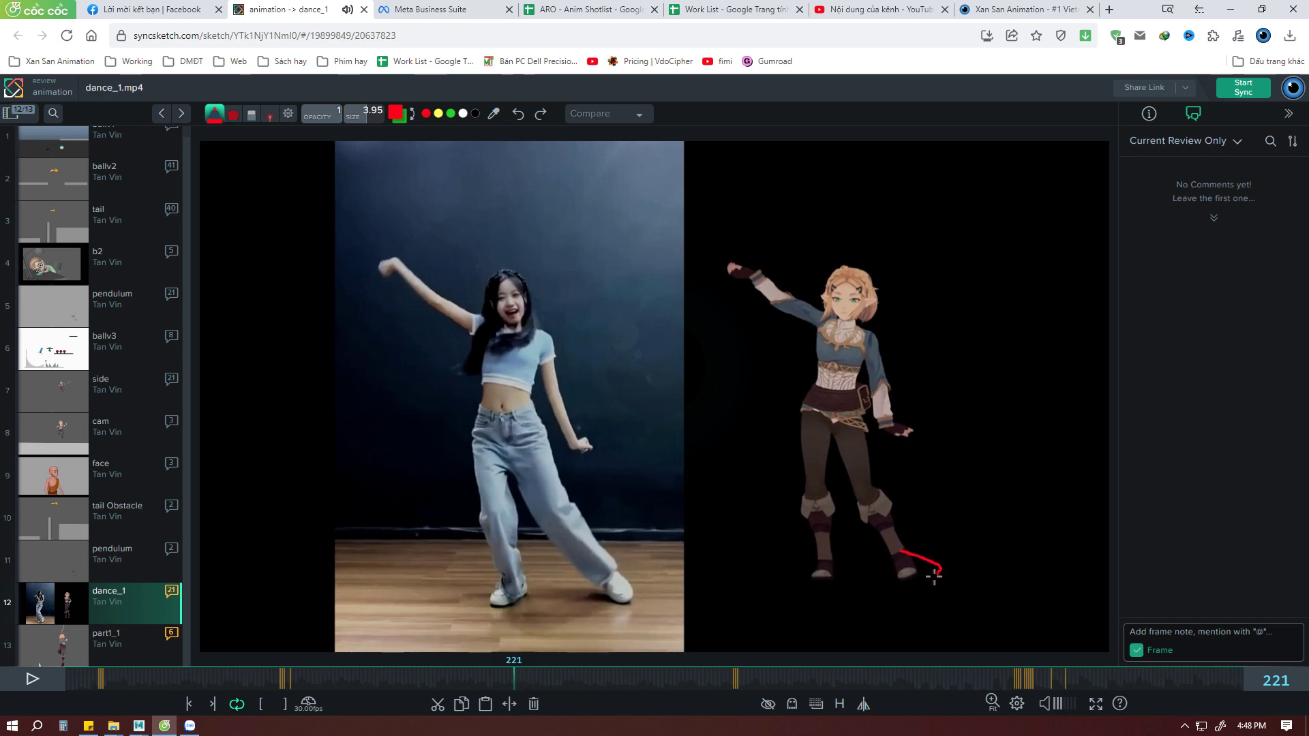
Trace the character's foot and back leg in red on frame 221, then rewind to frame 181 and play.
drag(934, 577, 891, 562)
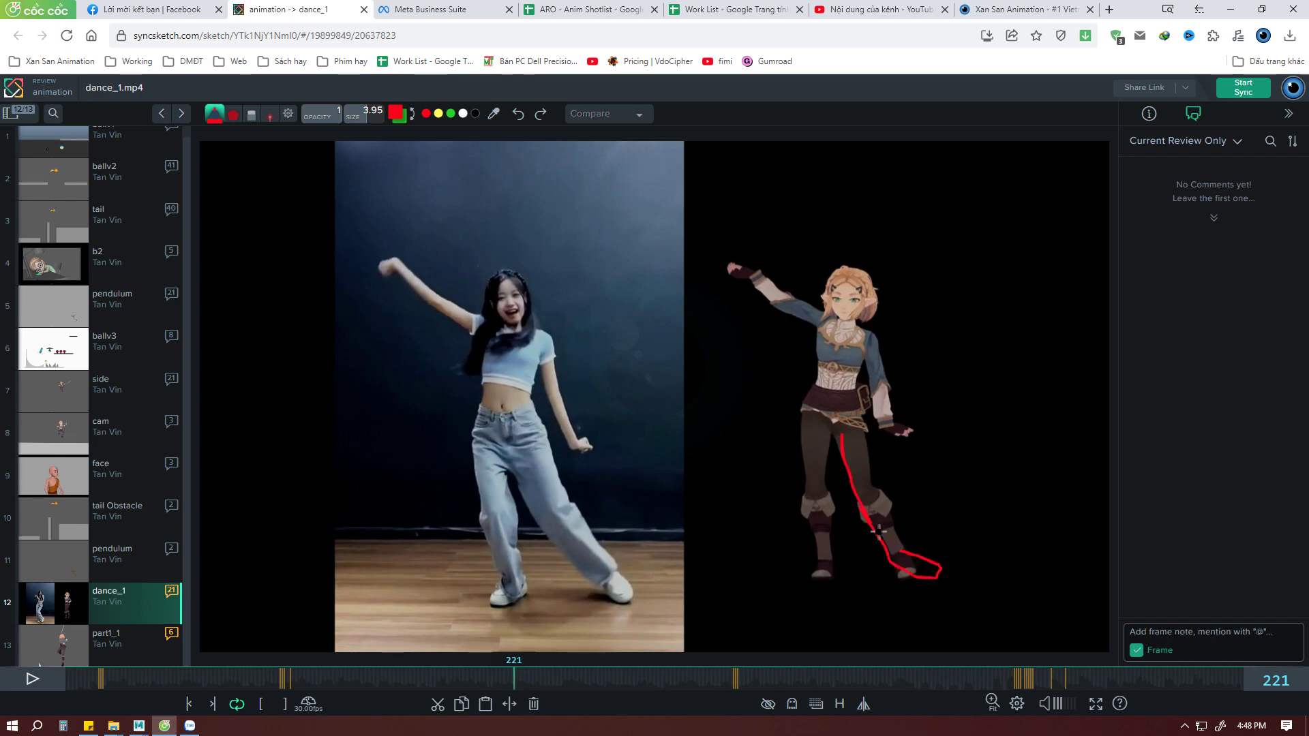
drag(906, 550, 916, 556)
mouse_move(1015, 585)
mouse_down()
mouse_move(891, 576)
mouse_move(944, 619)
mouse_up()
mouse_move(614, 681)
mouse_down()
mouse_move(438, 680)
mouse_move(888, 681)
mouse_up()
click(51, 683)
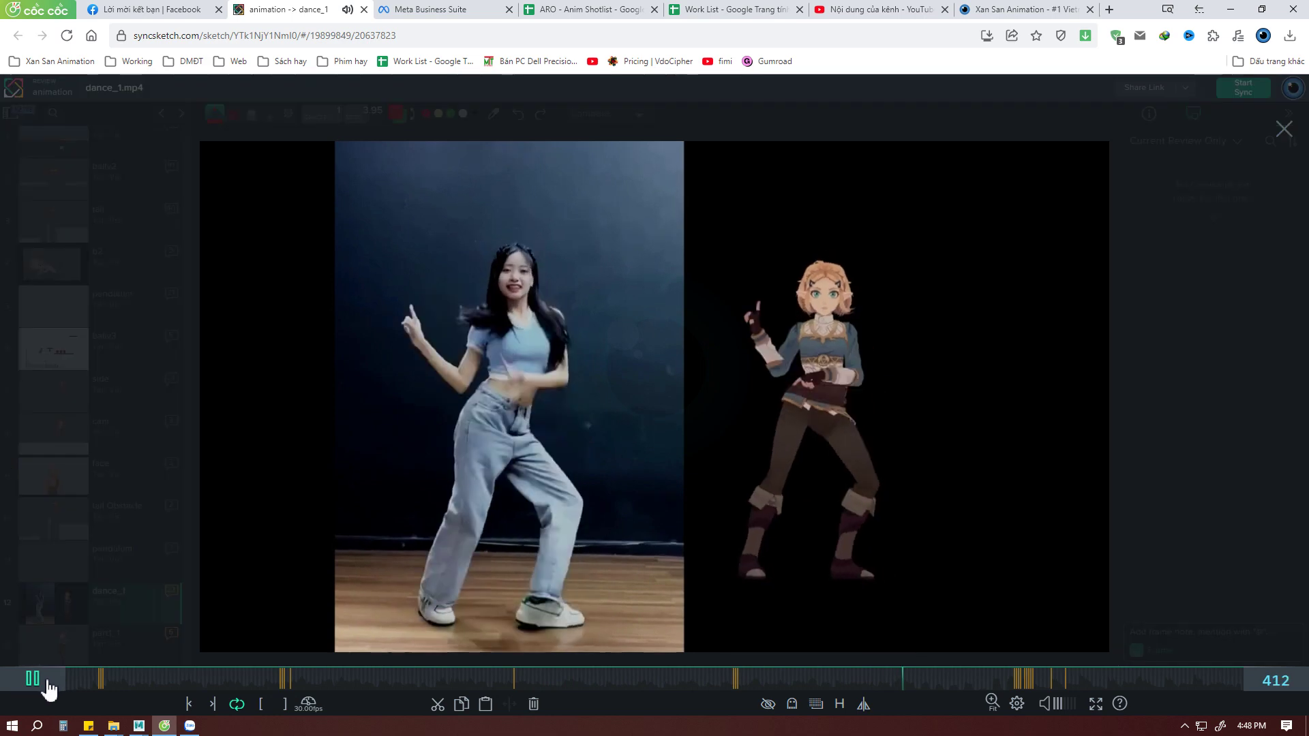